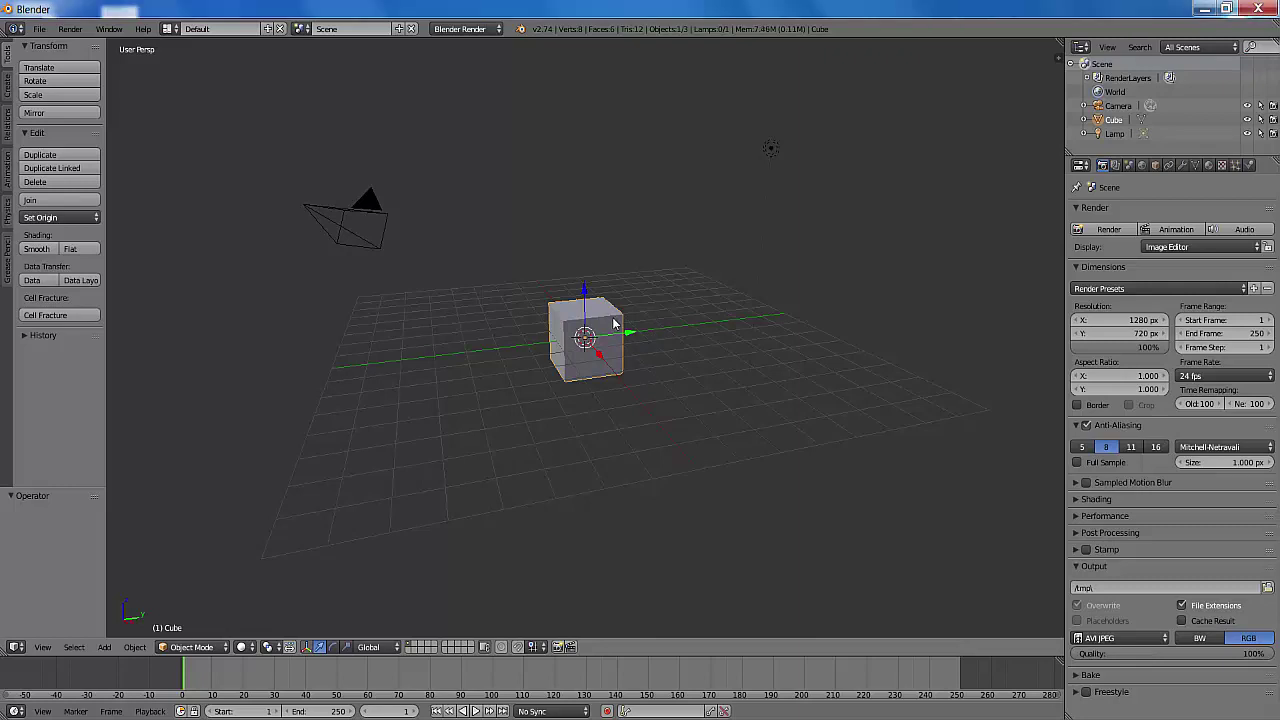
Delete the default cube and add a NurbsPath curve at the scene origin
{"action": "key", "text": "x"}
{"action": "left_click", "coordinate": [714, 262]}
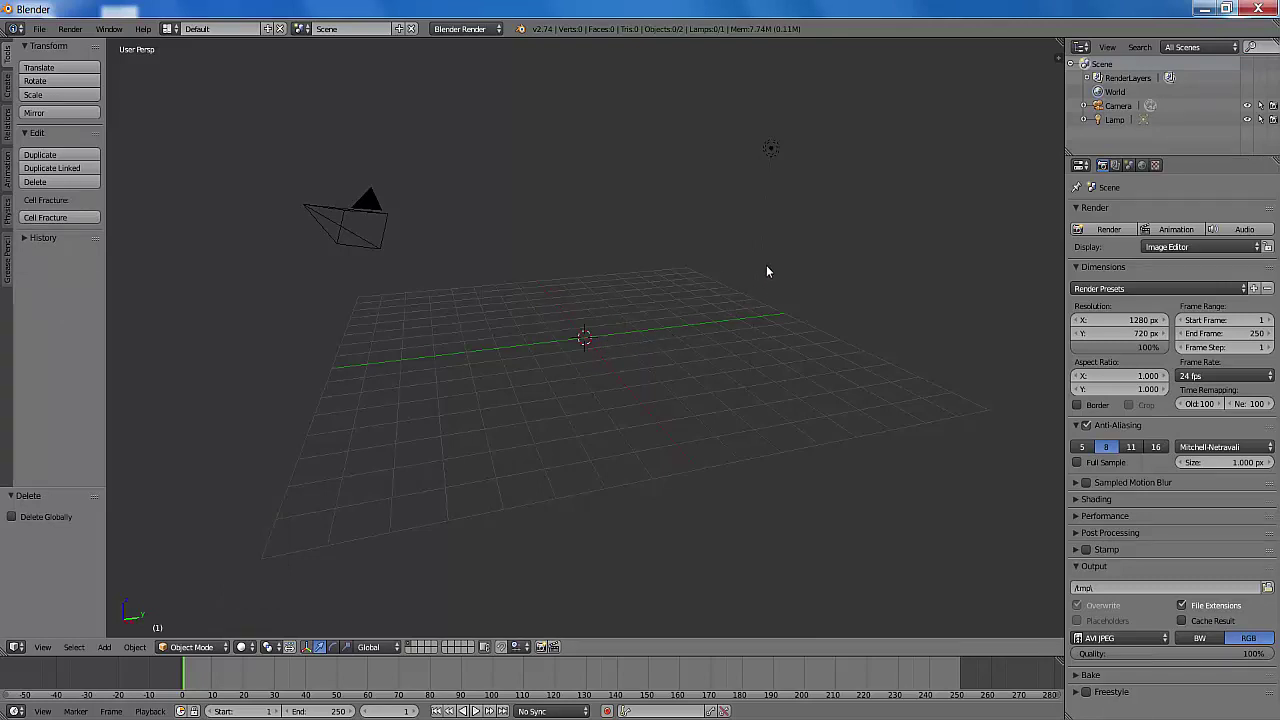
{"action": "key", "text": "shift+a"}
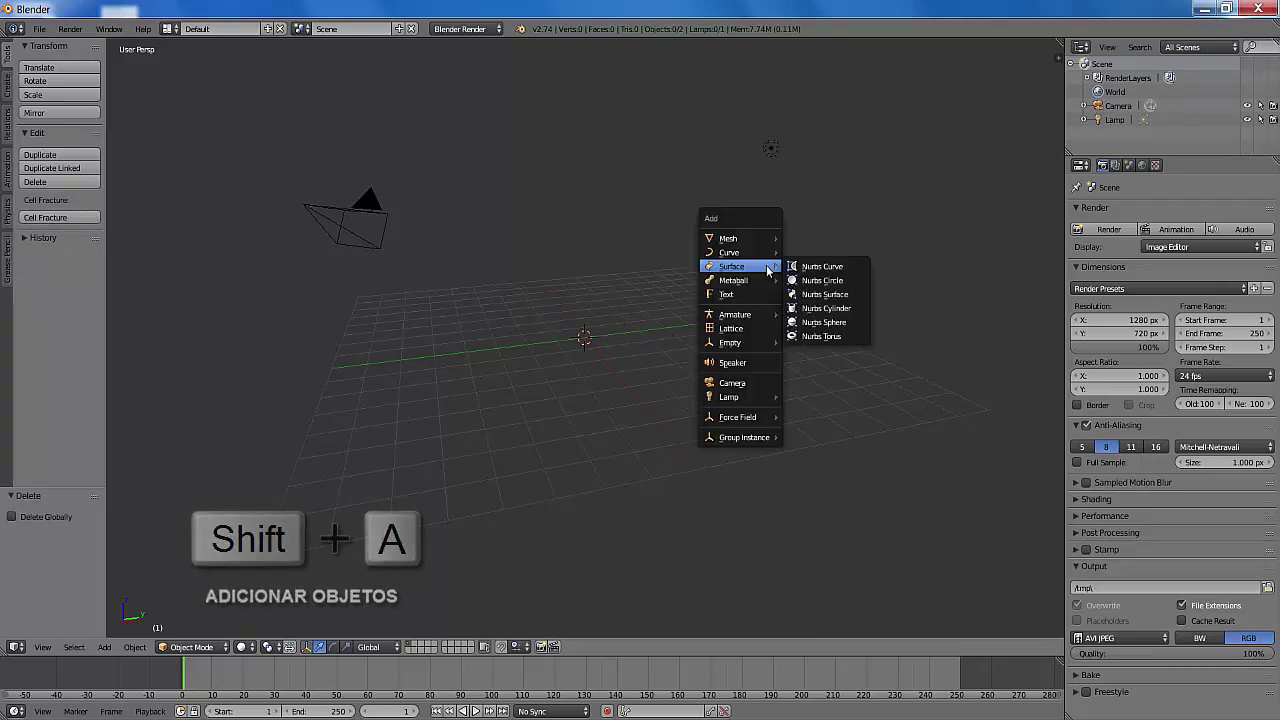
{"action": "mouse_move", "coordinate": [729, 252]}
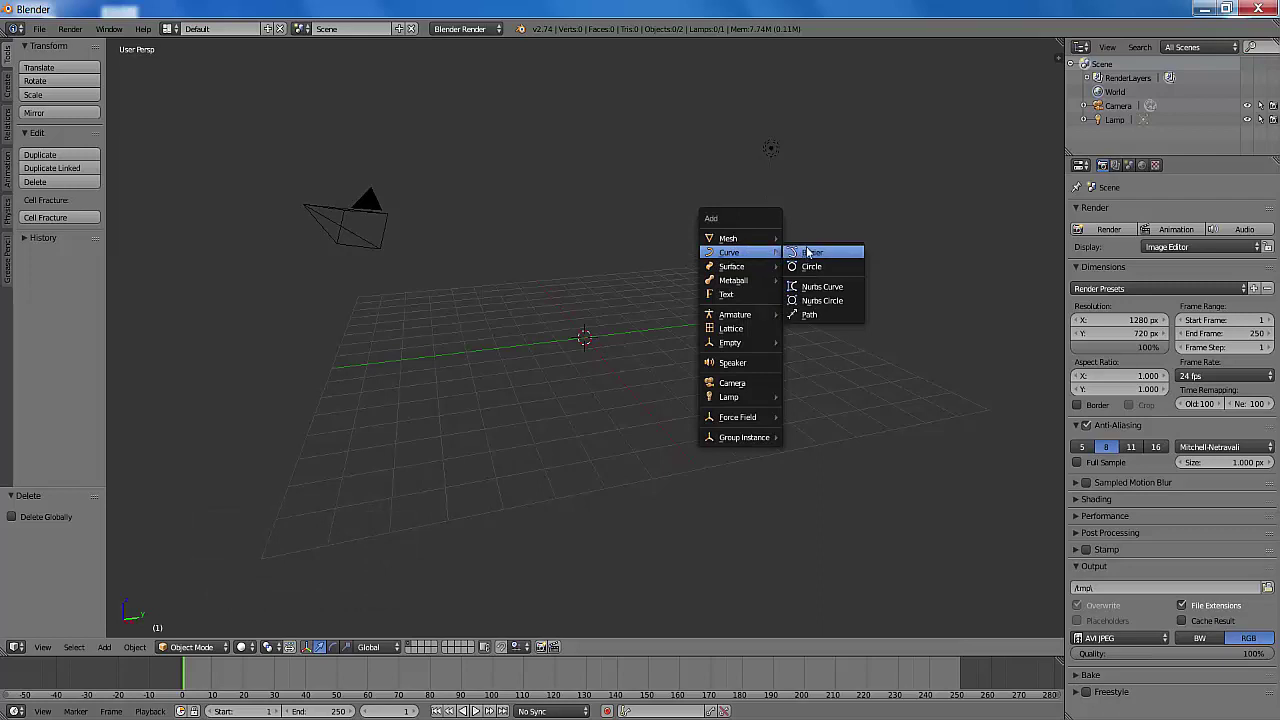
{"action": "left_click", "coordinate": [817, 315]}
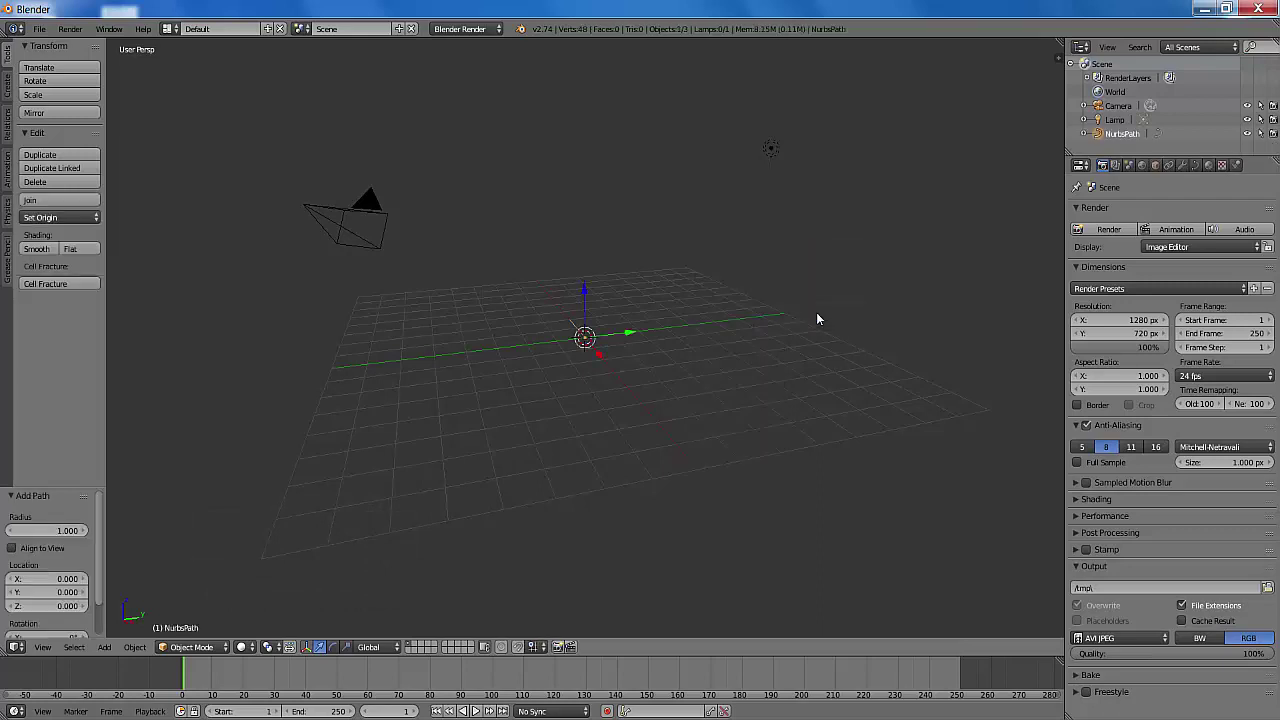
{"action": "scroll", "coordinate": [627, 428], "scroll_direction": "up", "scroll_amount": 4}
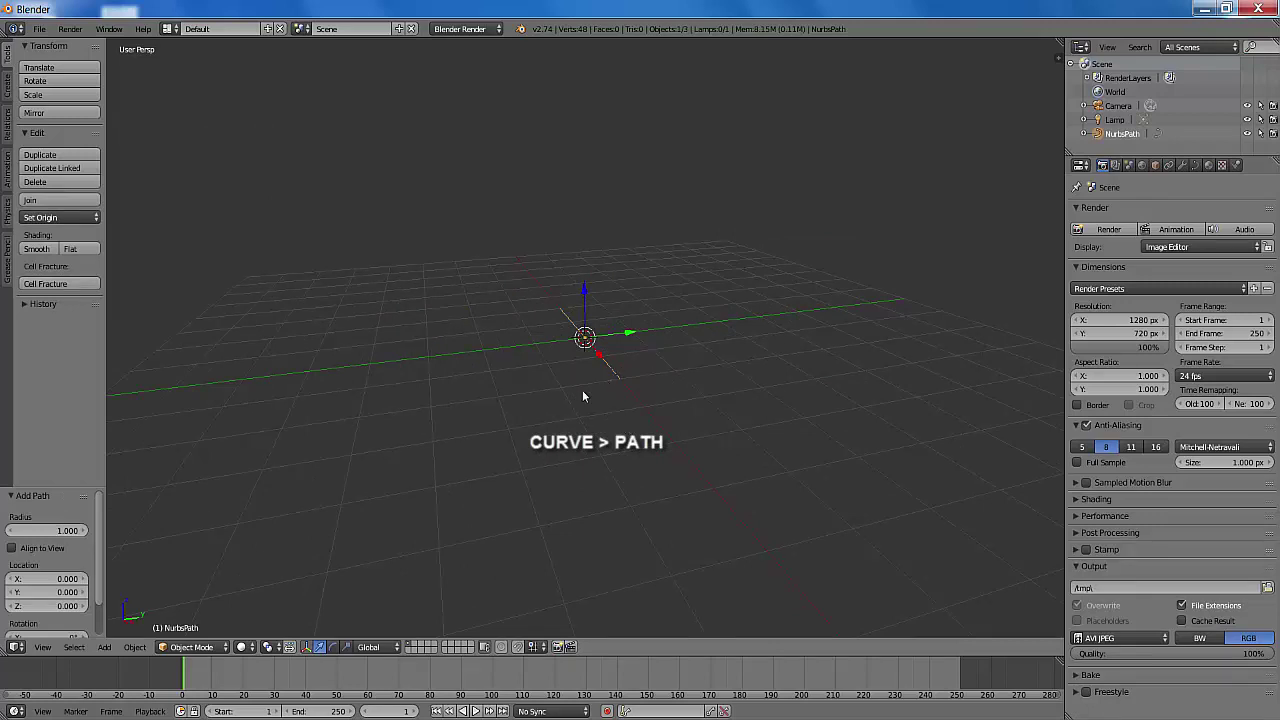
Switch the viewport to a top view with orthographic projection
{"action": "left_click", "coordinate": [44, 648]}
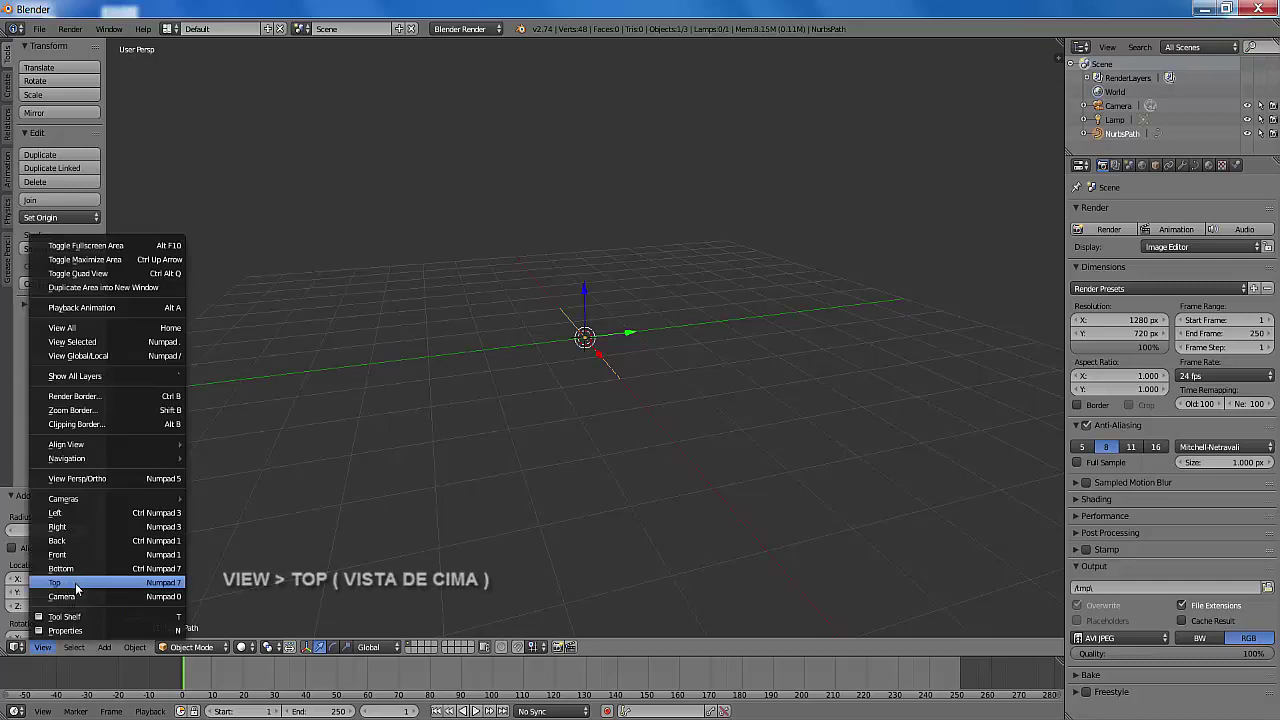
{"action": "left_click", "coordinate": [76, 584]}
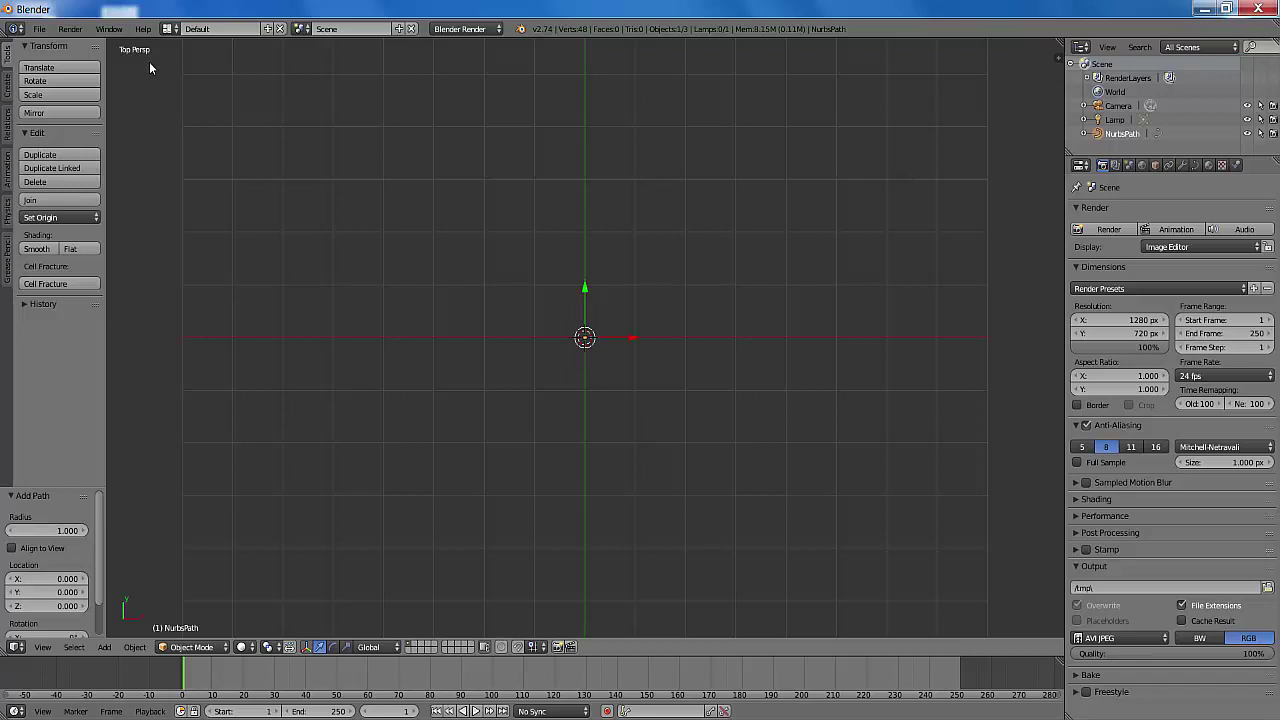
{"action": "left_click", "coordinate": [43, 647]}
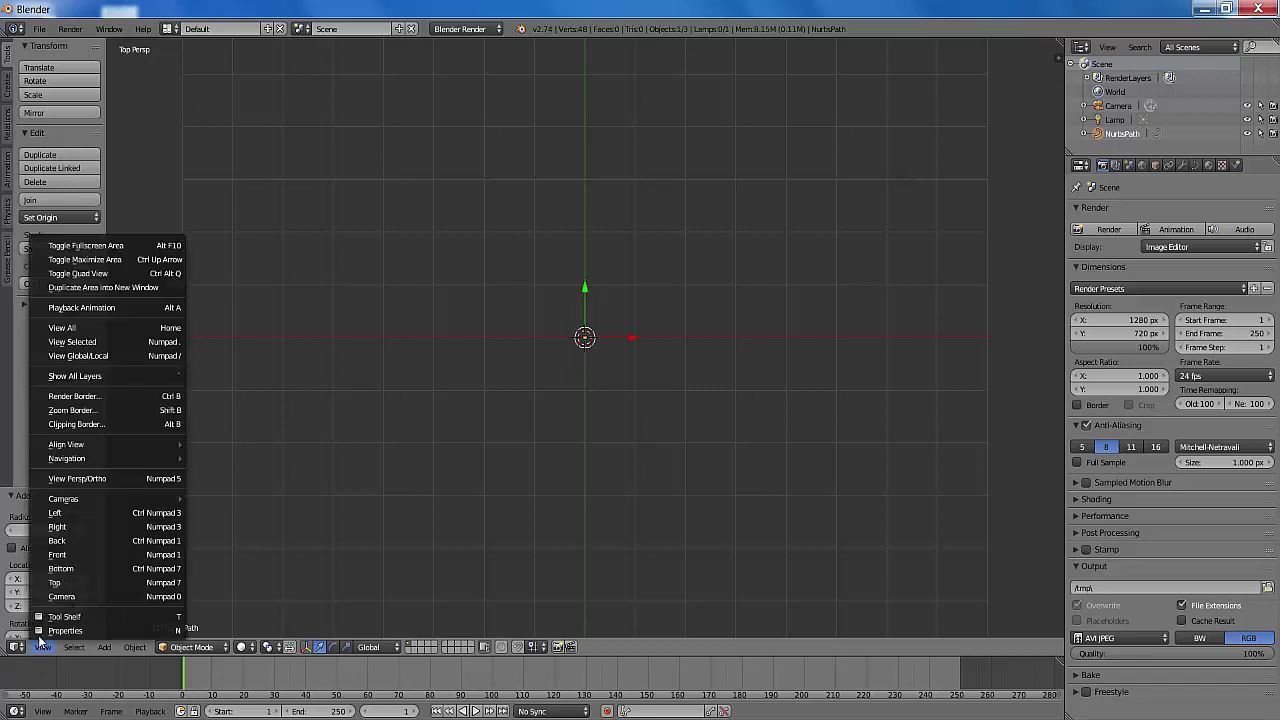
{"action": "left_click", "coordinate": [98, 478]}
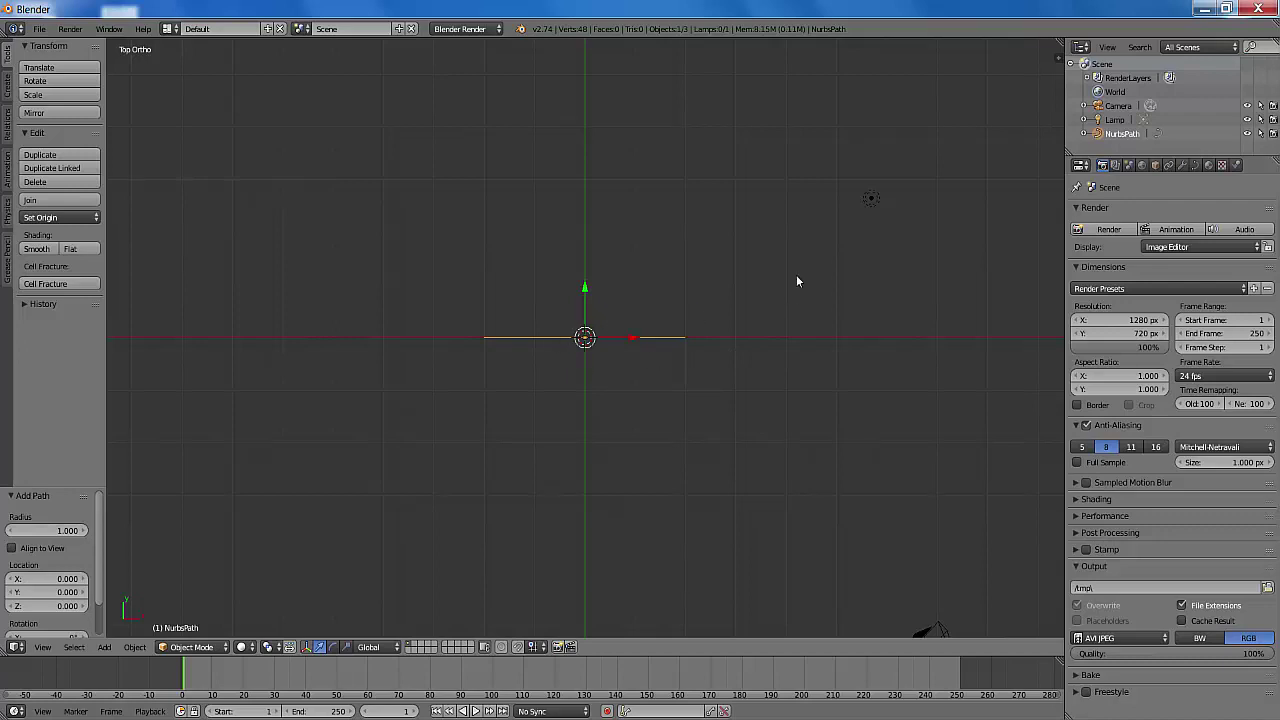
Add a NURBS surface circle (SurfCircle, radius 1) at the origin and zoom in
{"action": "key", "text": "shift+a"}
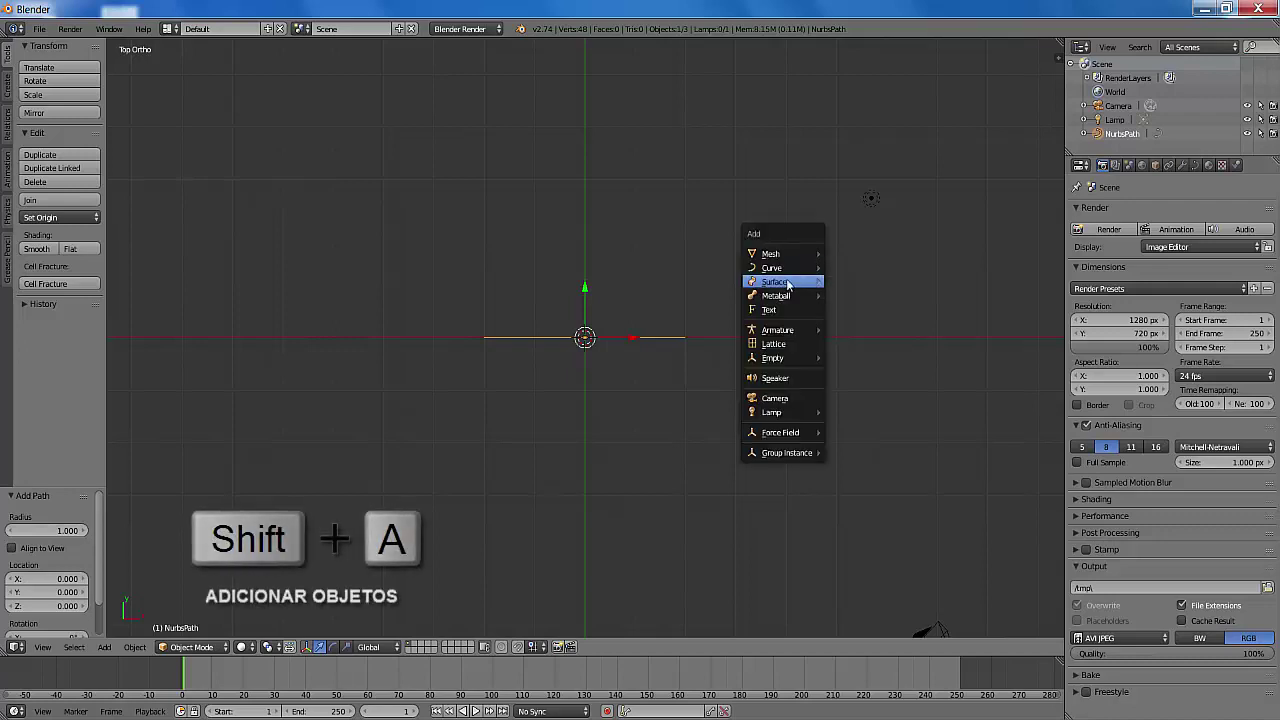
{"action": "mouse_move", "coordinate": [774, 282]}
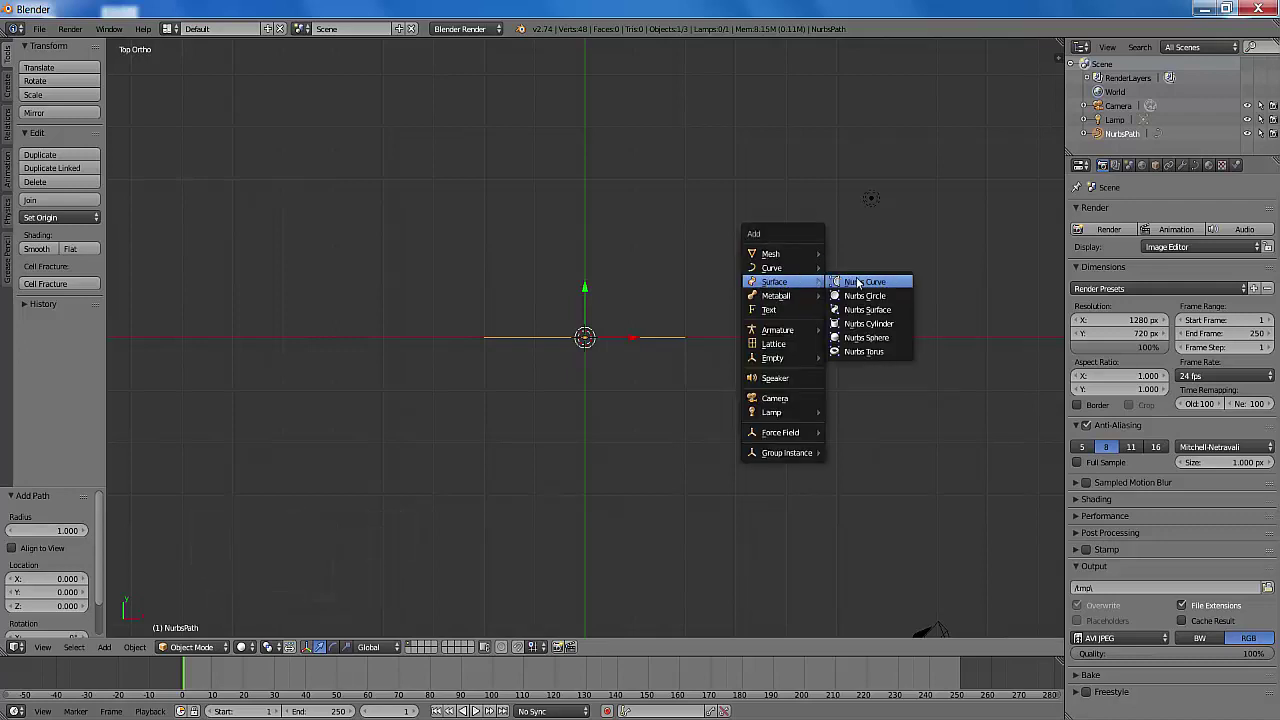
{"action": "left_click", "coordinate": [867, 302]}
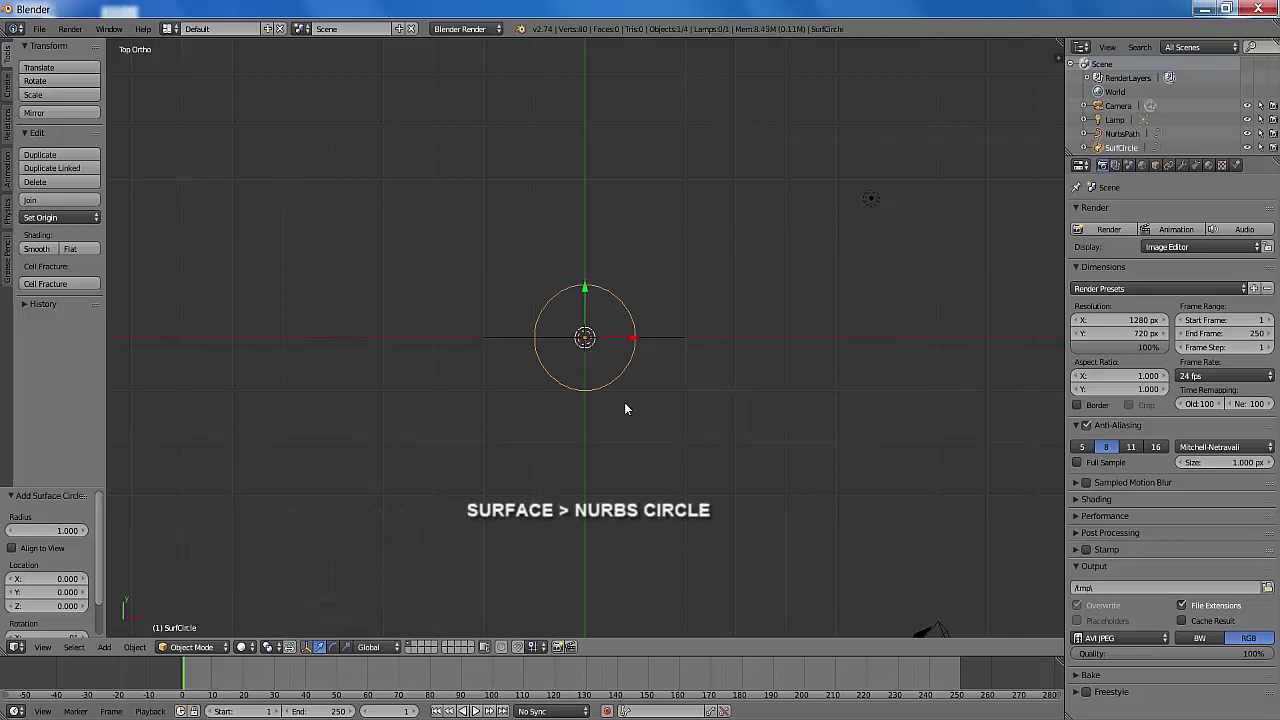
{"action": "scroll", "coordinate": [624, 402], "scroll_direction": "up", "scroll_amount": 1}
{"action": "scroll", "coordinate": [624, 402], "scroll_direction": "up", "scroll_amount": 2}
{"action": "scroll", "coordinate": [624, 402], "scroll_direction": "up", "scroll_amount": 2}
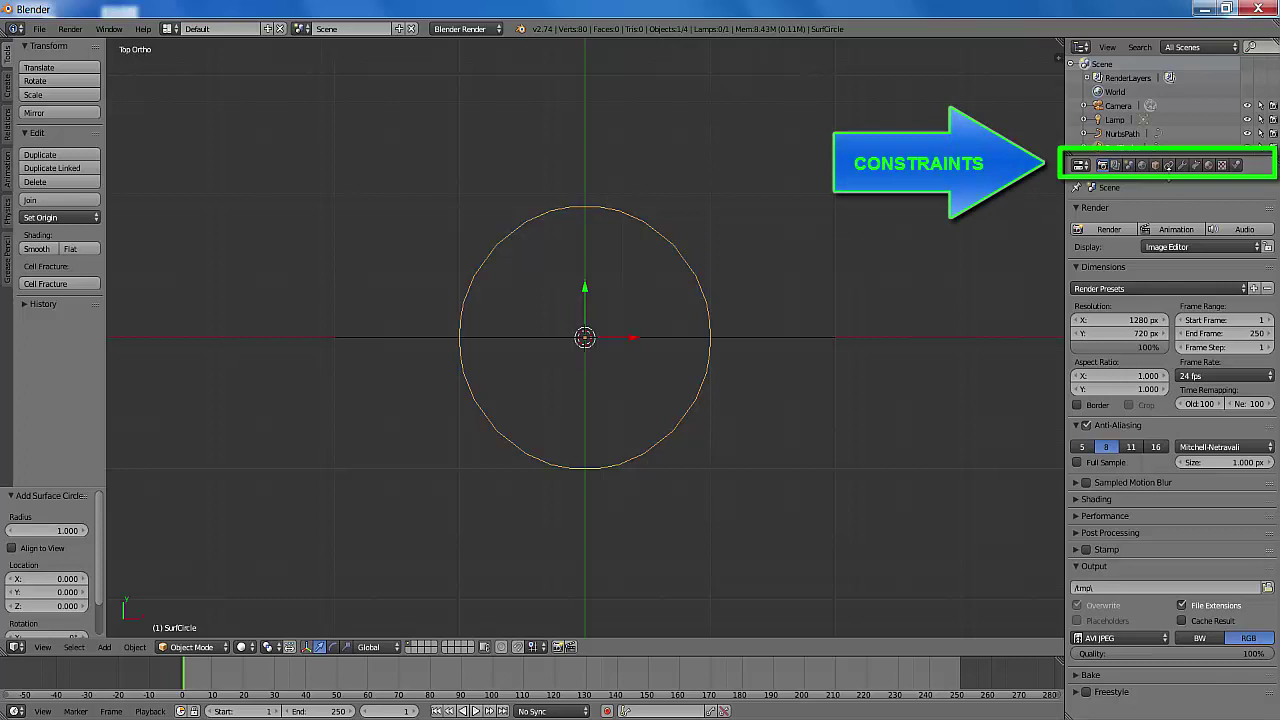
Give SurfCircle a Follow Path constraint with NurbsPath as its target
{"action": "left_click", "coordinate": [1168, 165]}
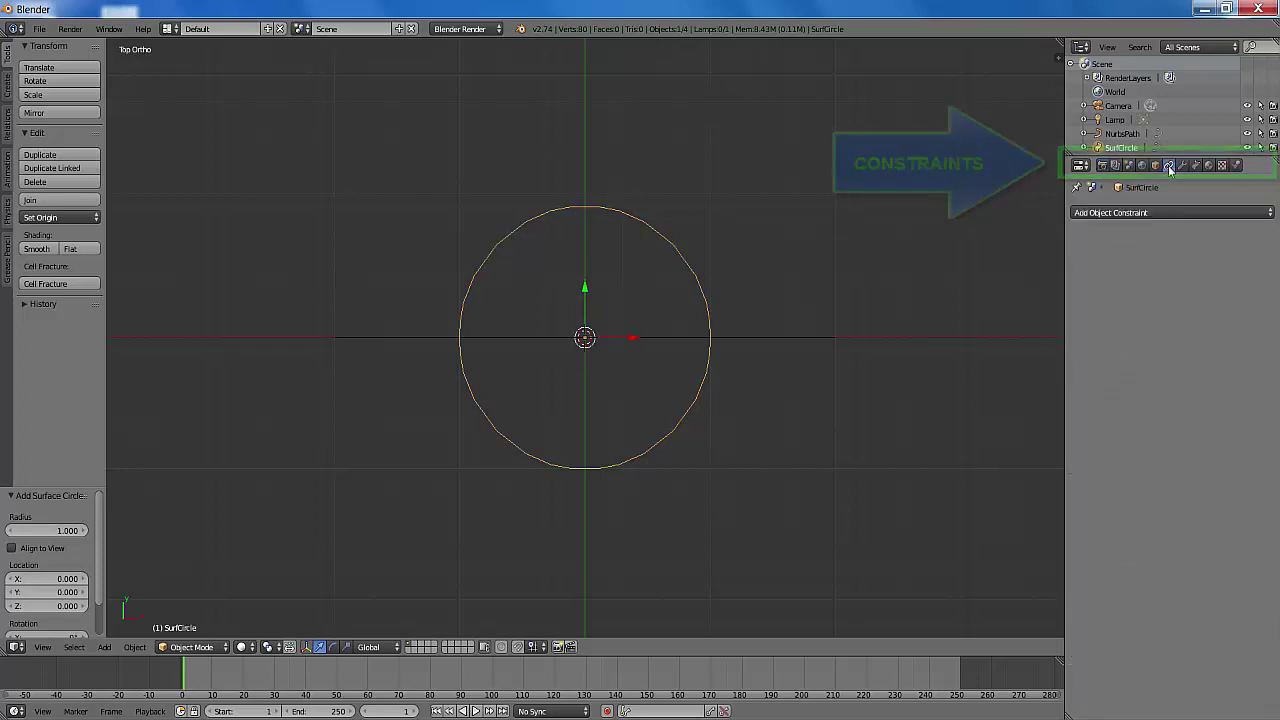
{"action": "left_click", "coordinate": [1150, 214]}
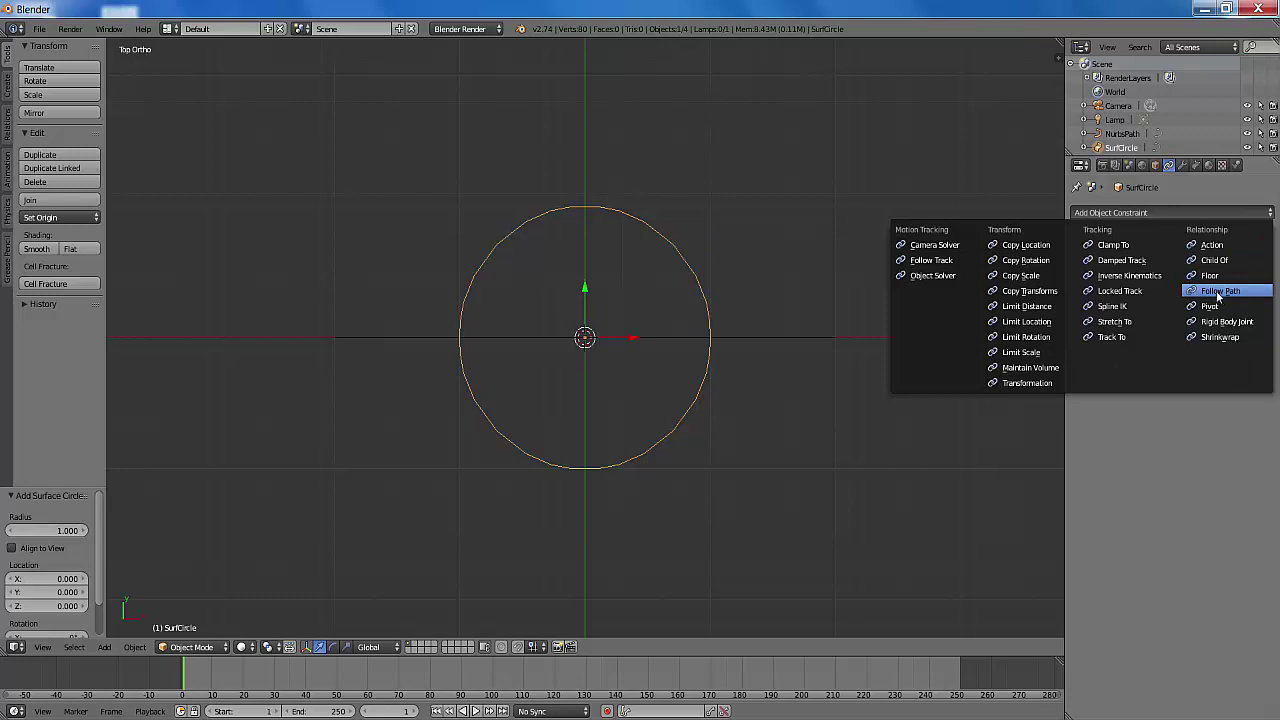
{"action": "left_click", "coordinate": [1218, 291]}
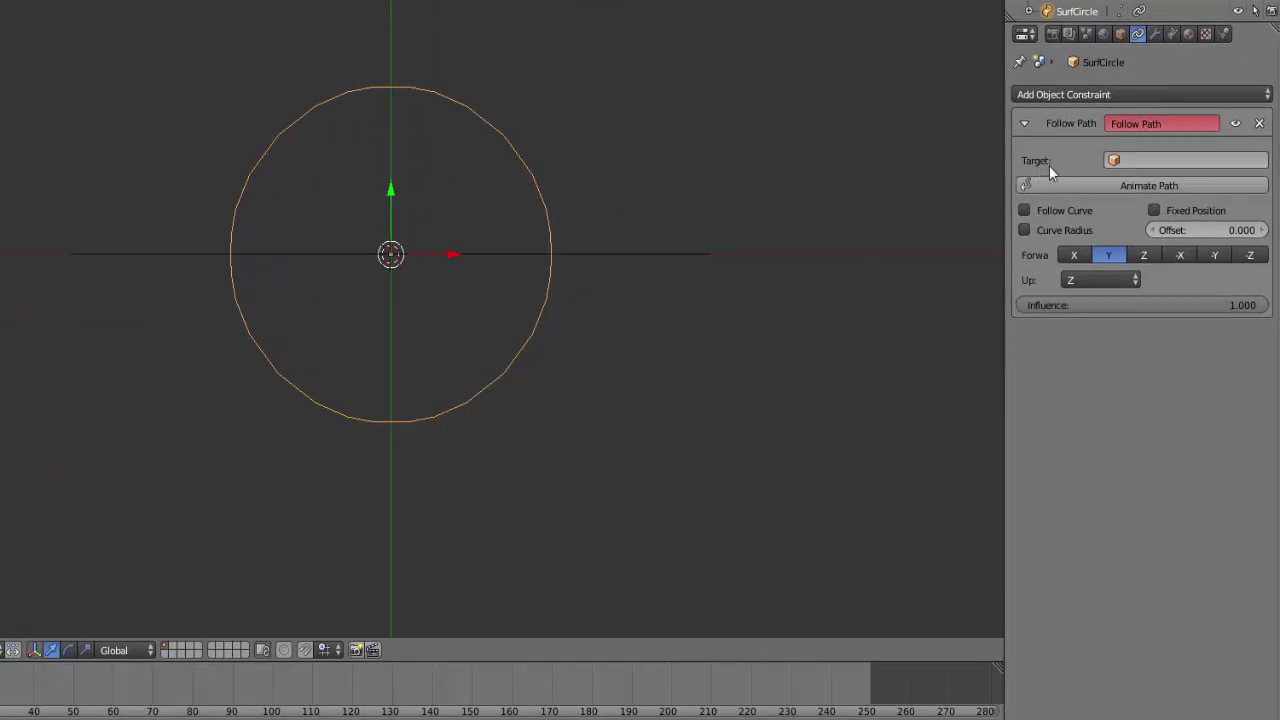
{"action": "left_click", "coordinate": [1172, 166]}
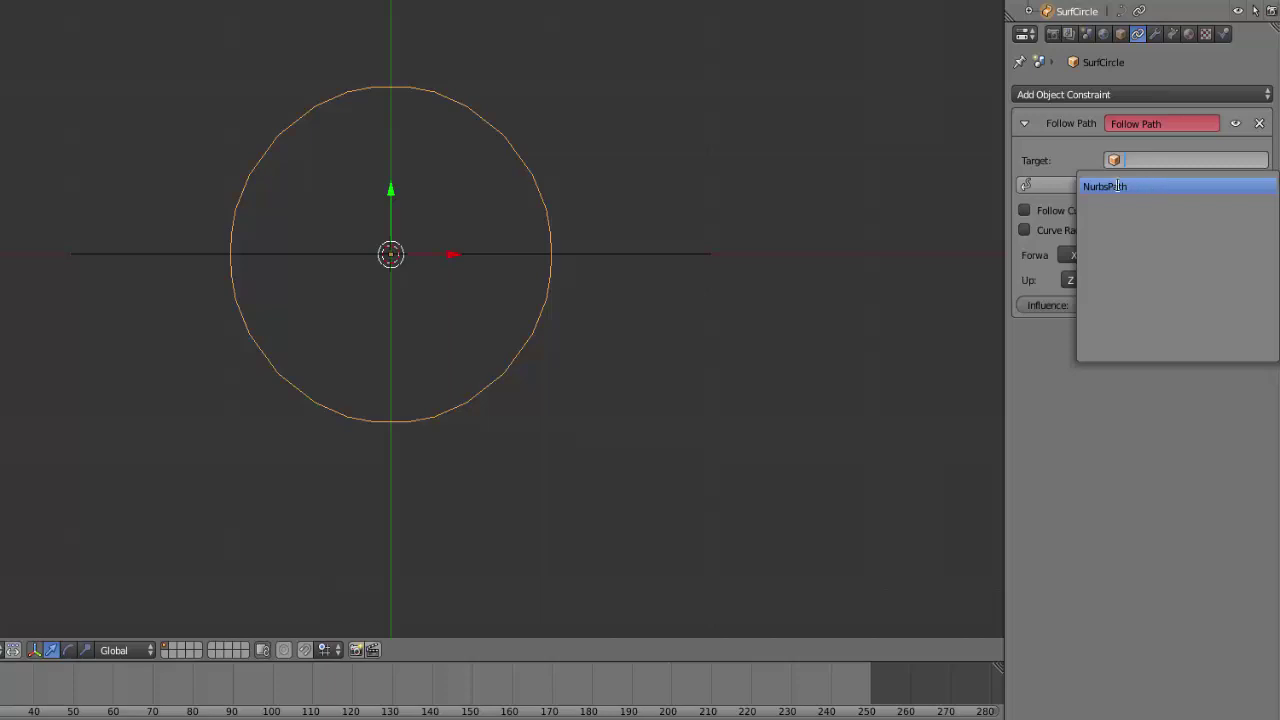
{"action": "left_click", "coordinate": [1116, 186]}
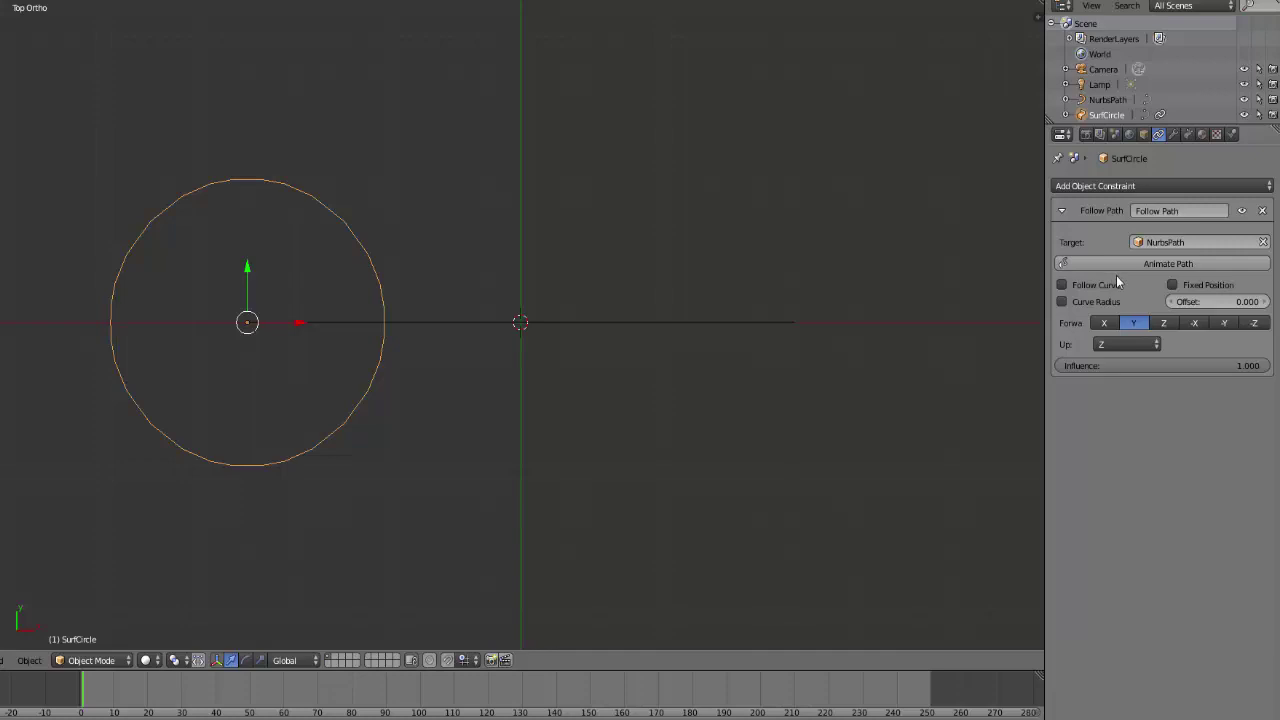
Enable Follow Curve, then in Edit Mode scale the circle to 0.164 and raise it 0.591 on Y
{"action": "left_click", "coordinate": [1063, 287]}
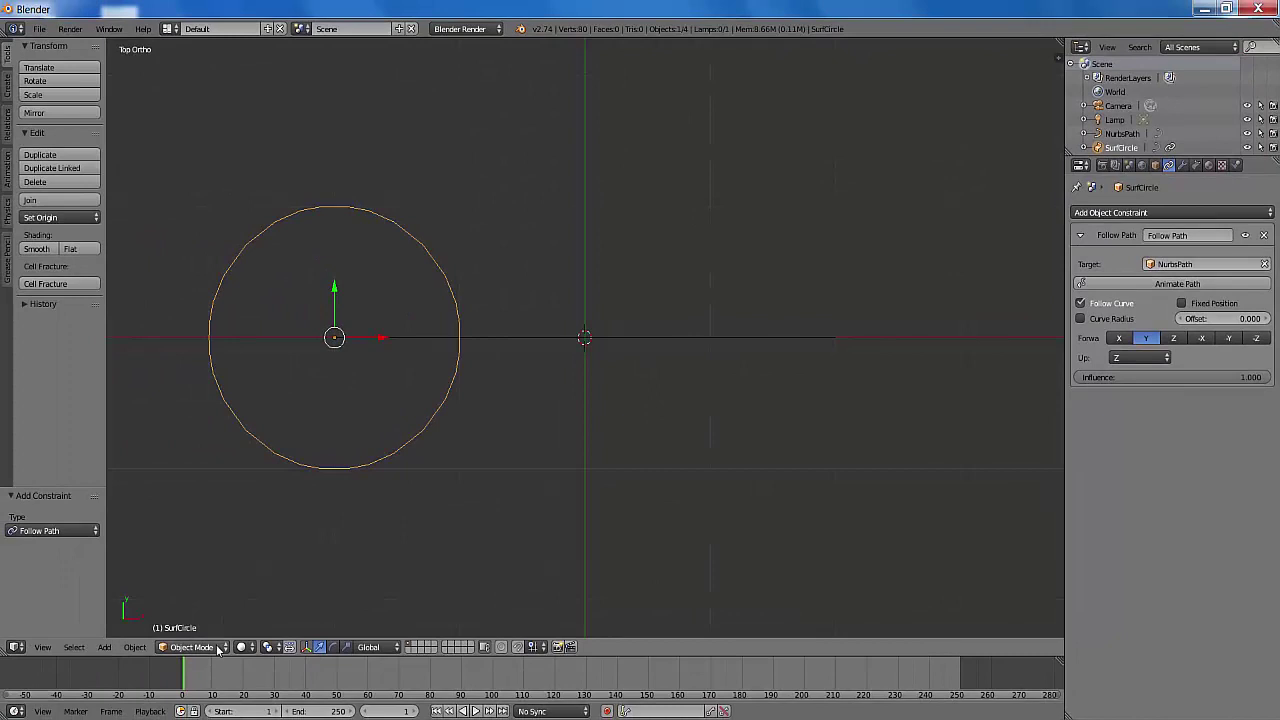
{"action": "left_click", "coordinate": [218, 648]}
{"action": "left_click", "coordinate": [204, 614]}
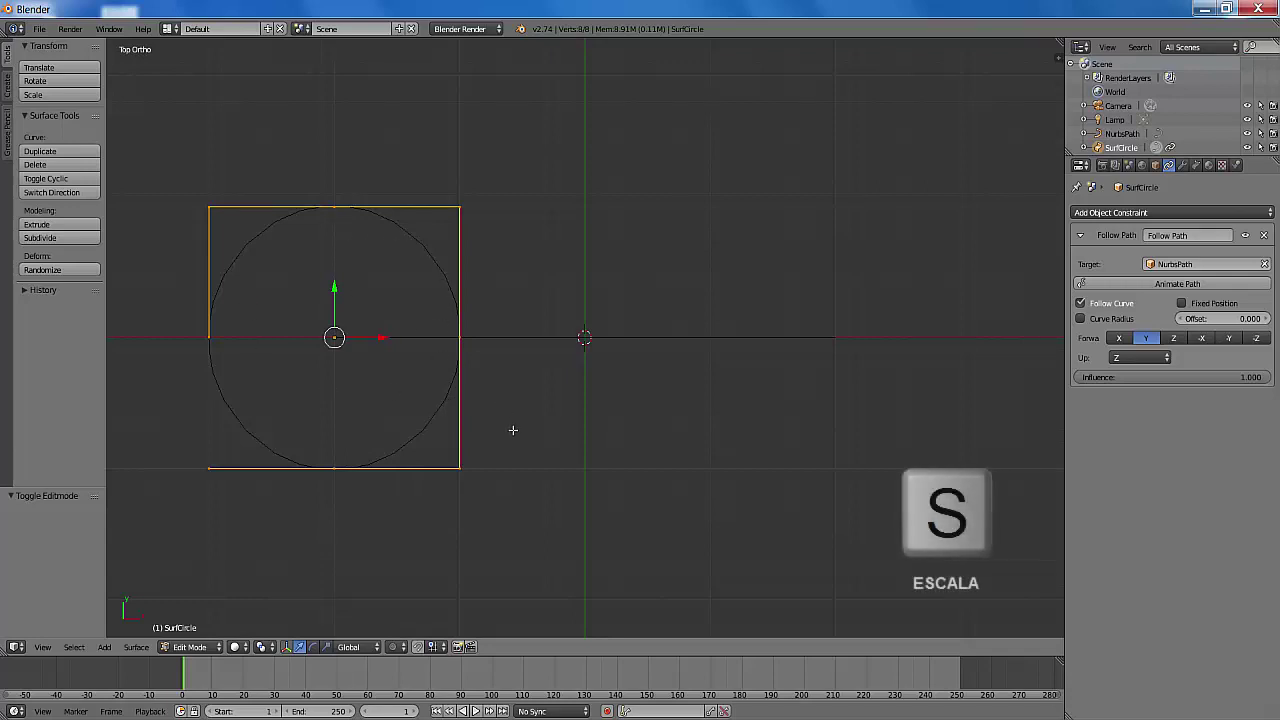
{"action": "key", "text": "s"}
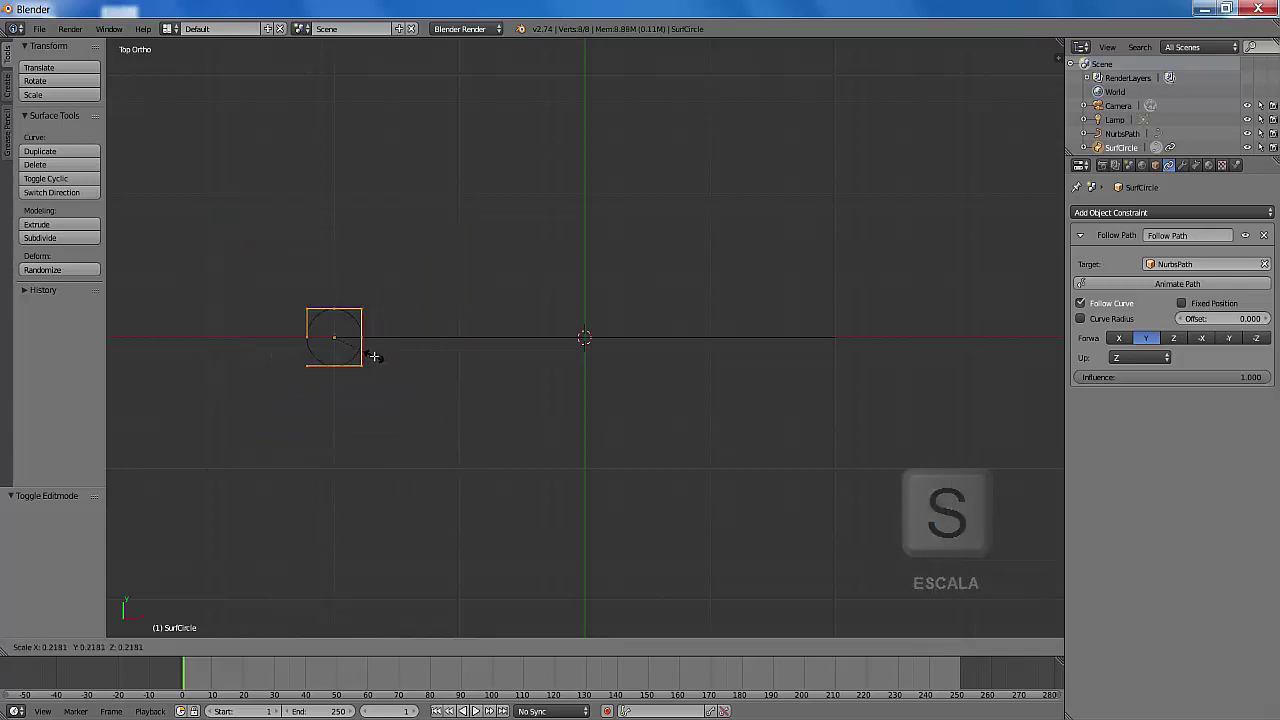
{"action": "left_click", "coordinate": [360, 350]}
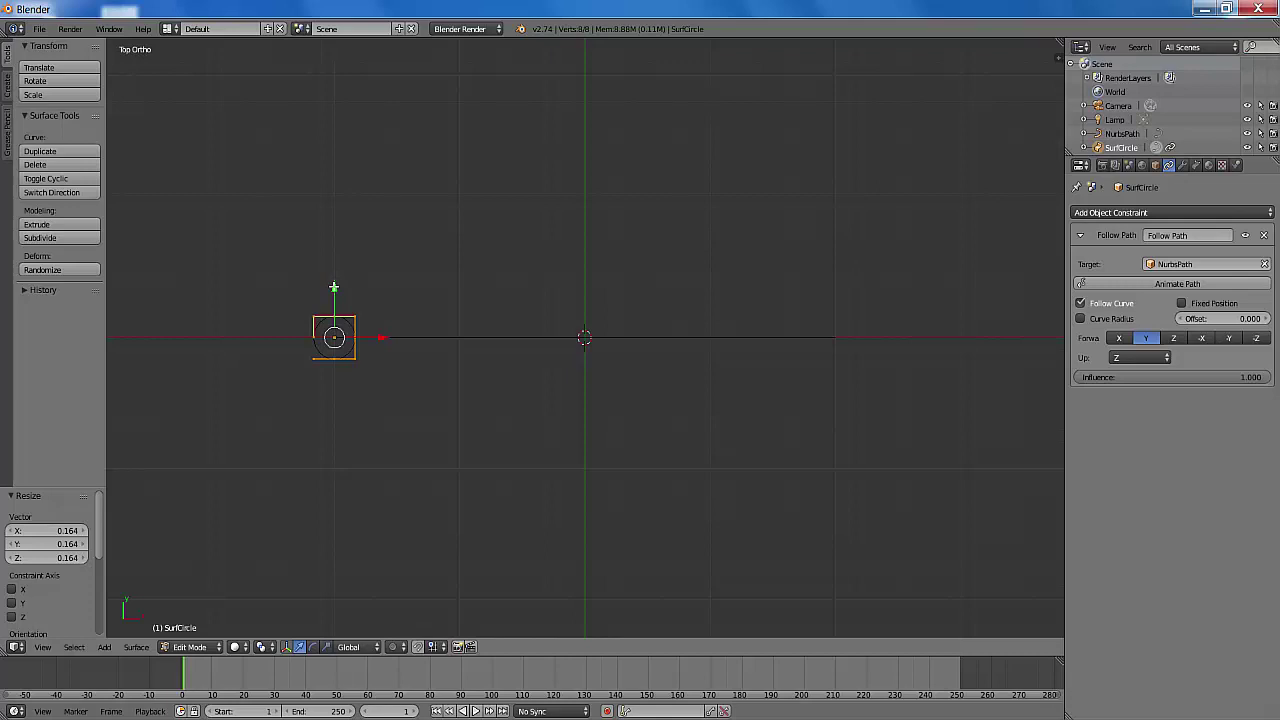
{"action": "left_click_drag", "start_coordinate": [334, 288], "coordinate": [318, 209]}
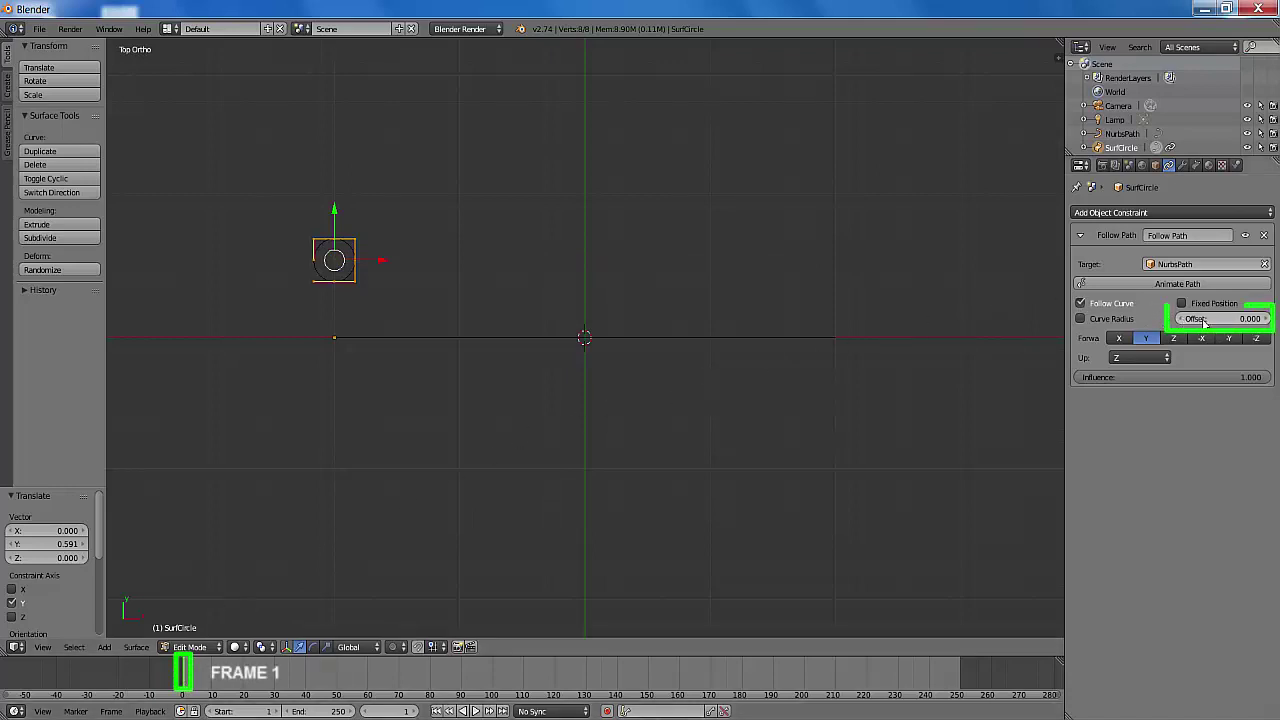
Keyframe the Follow Path Offset at 0 on frame 1 and -100 on frame 101
{"action": "key", "text": "i"}
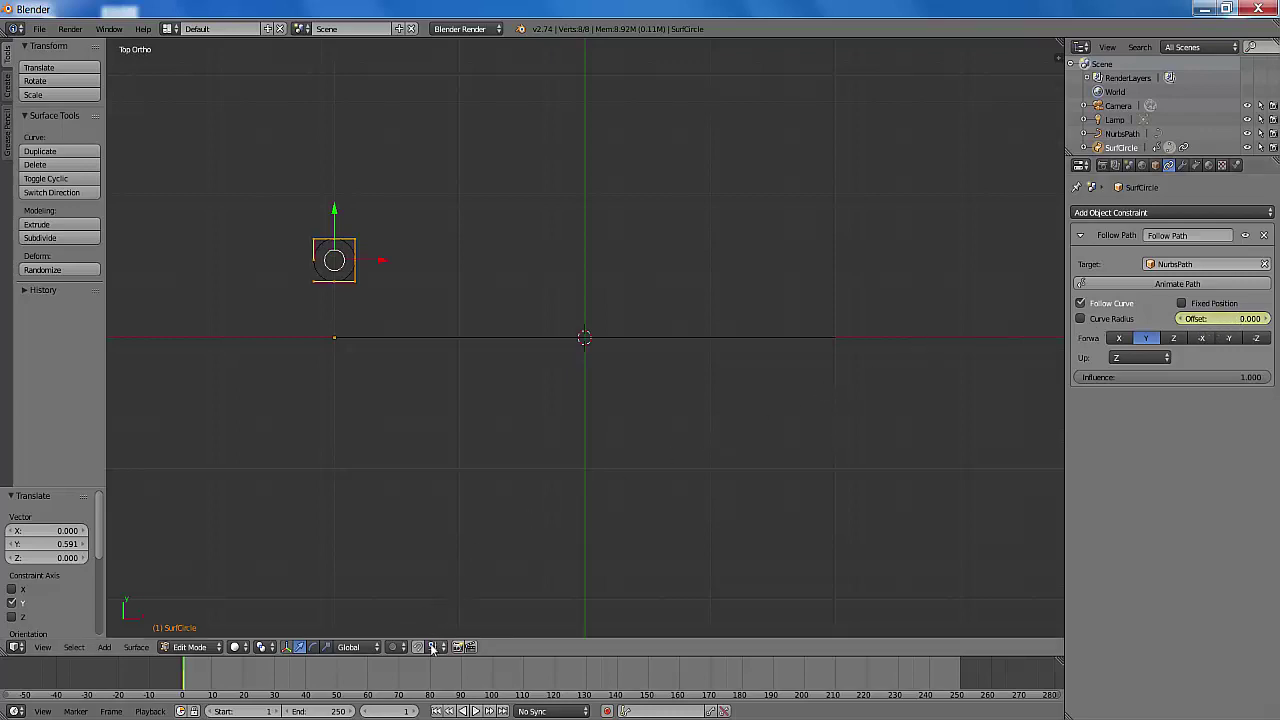
{"action": "left_click", "coordinate": [493, 675]}
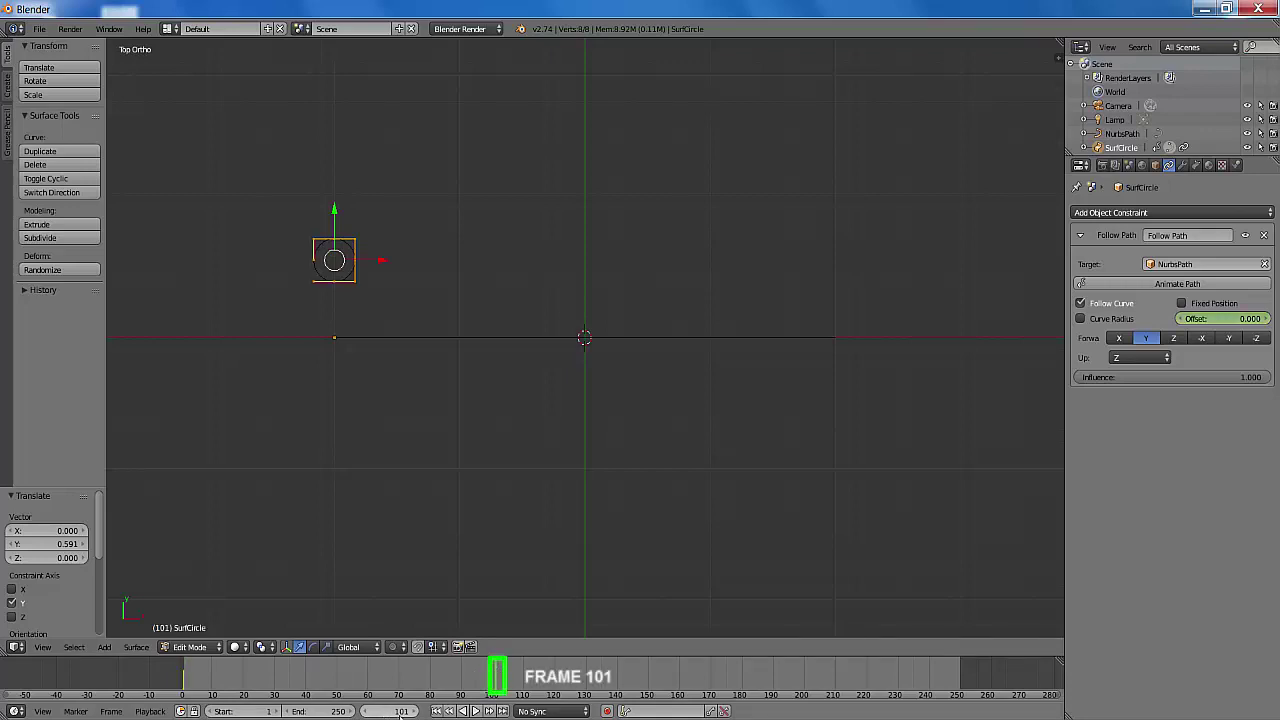
{"action": "left_click", "coordinate": [1211, 320]}
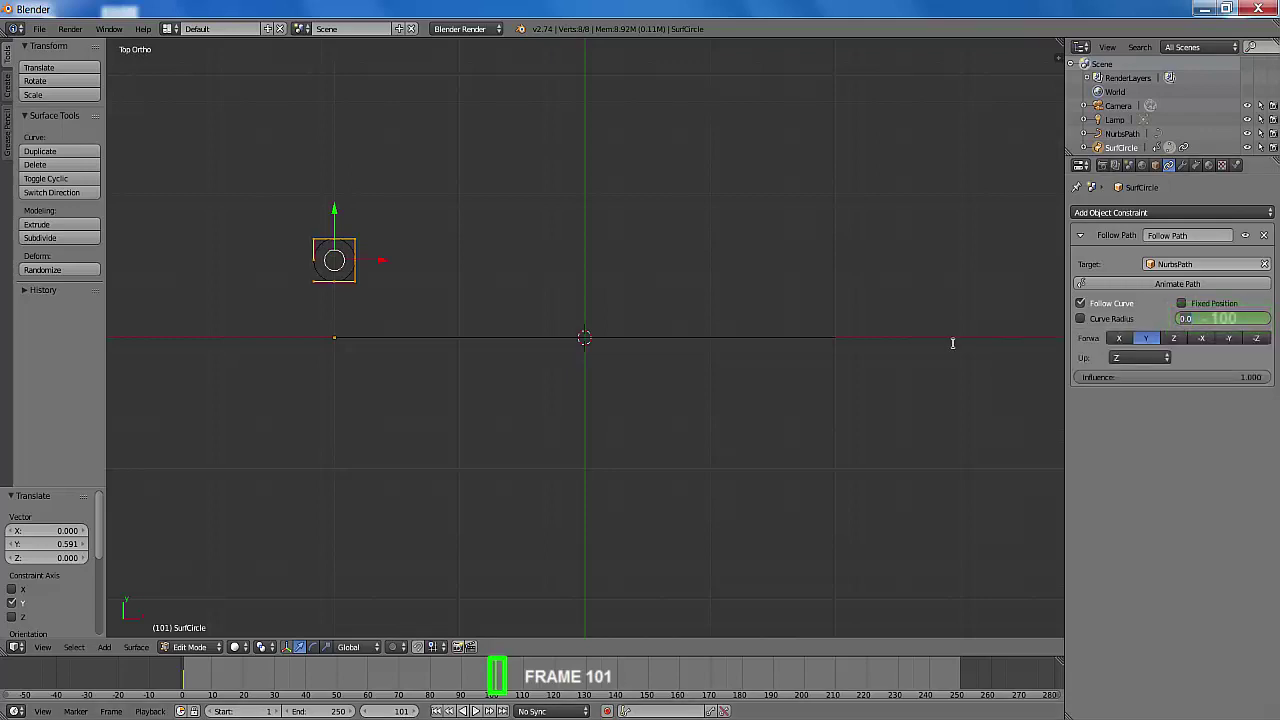
{"action": "type", "text": "-10"}
{"action": "key", "text": "Return"}
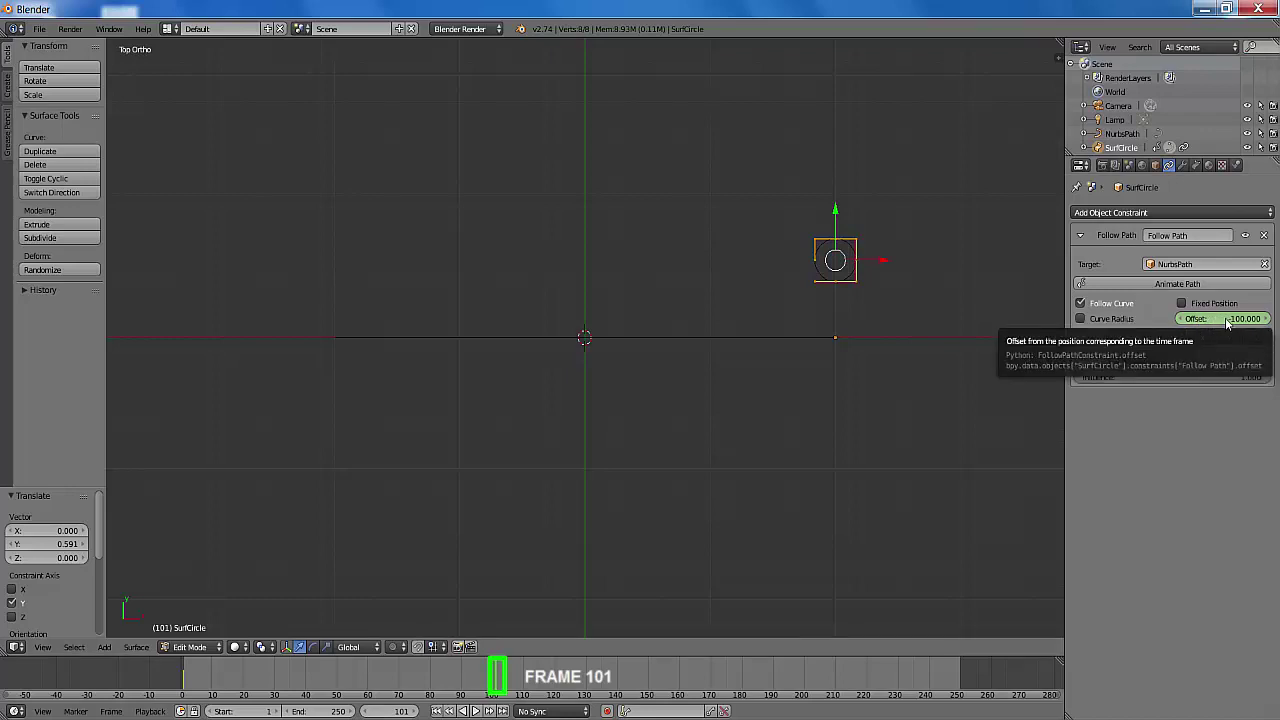
{"action": "key", "text": "i"}
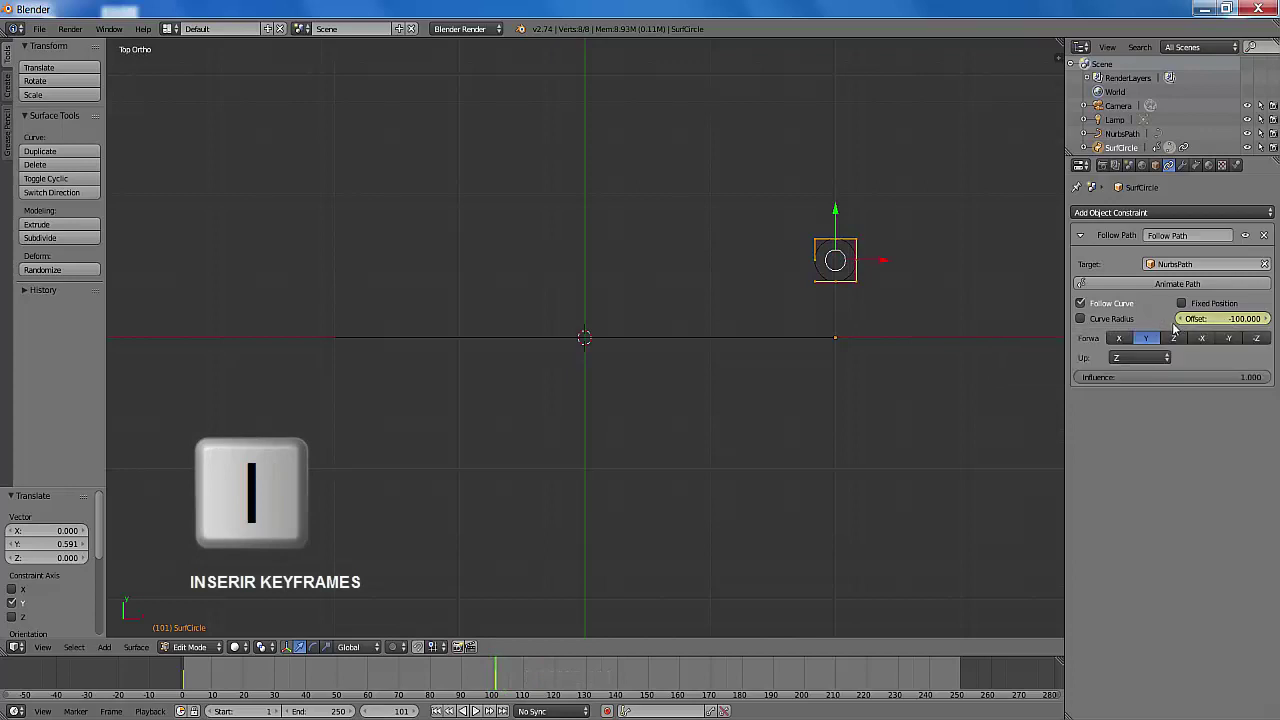
{"action": "left_click", "coordinate": [437, 711]}
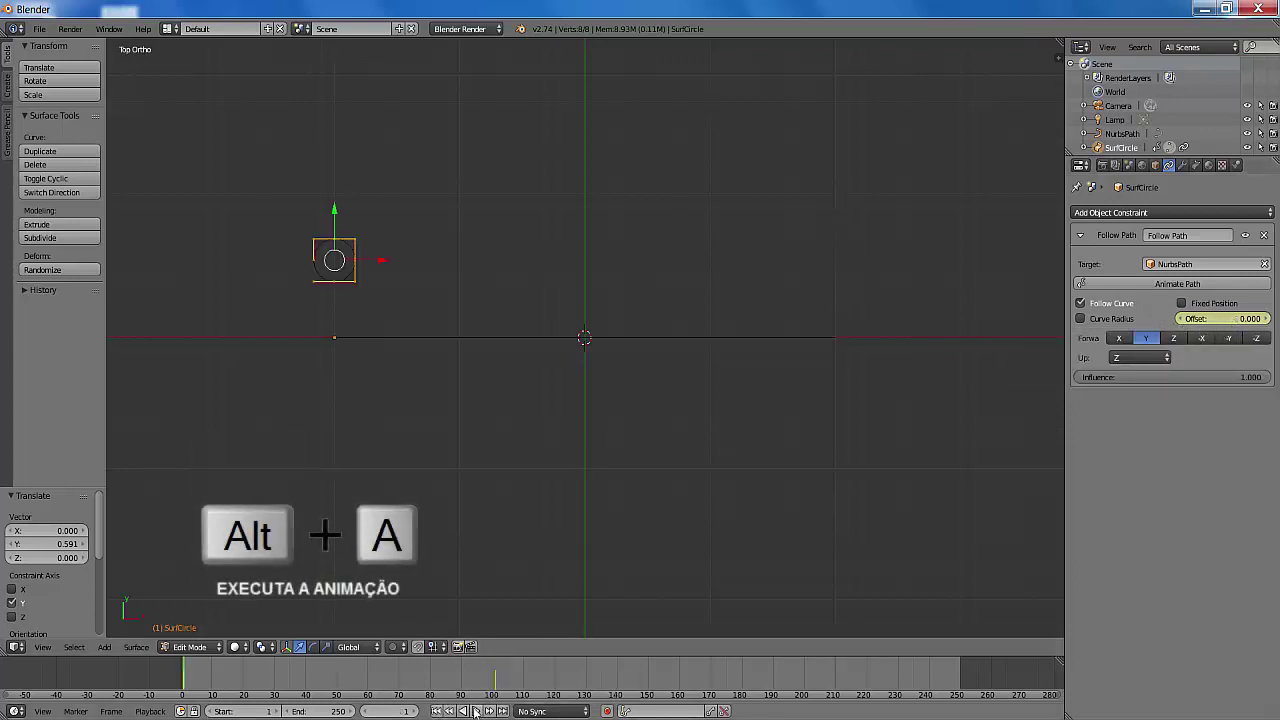
Play the animation to check the circle's motion, then hide the Tool Shelf
{"action": "left_click", "coordinate": [476, 711]}
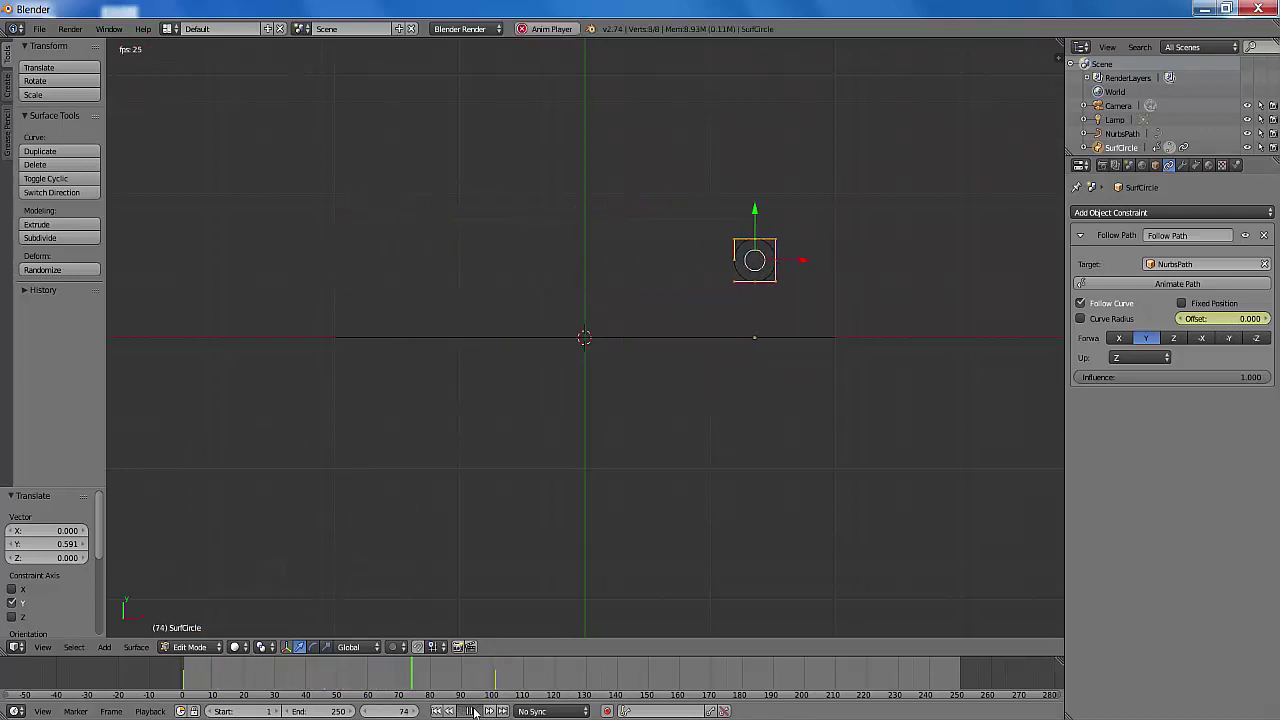
{"action": "left_click", "coordinate": [476, 711]}
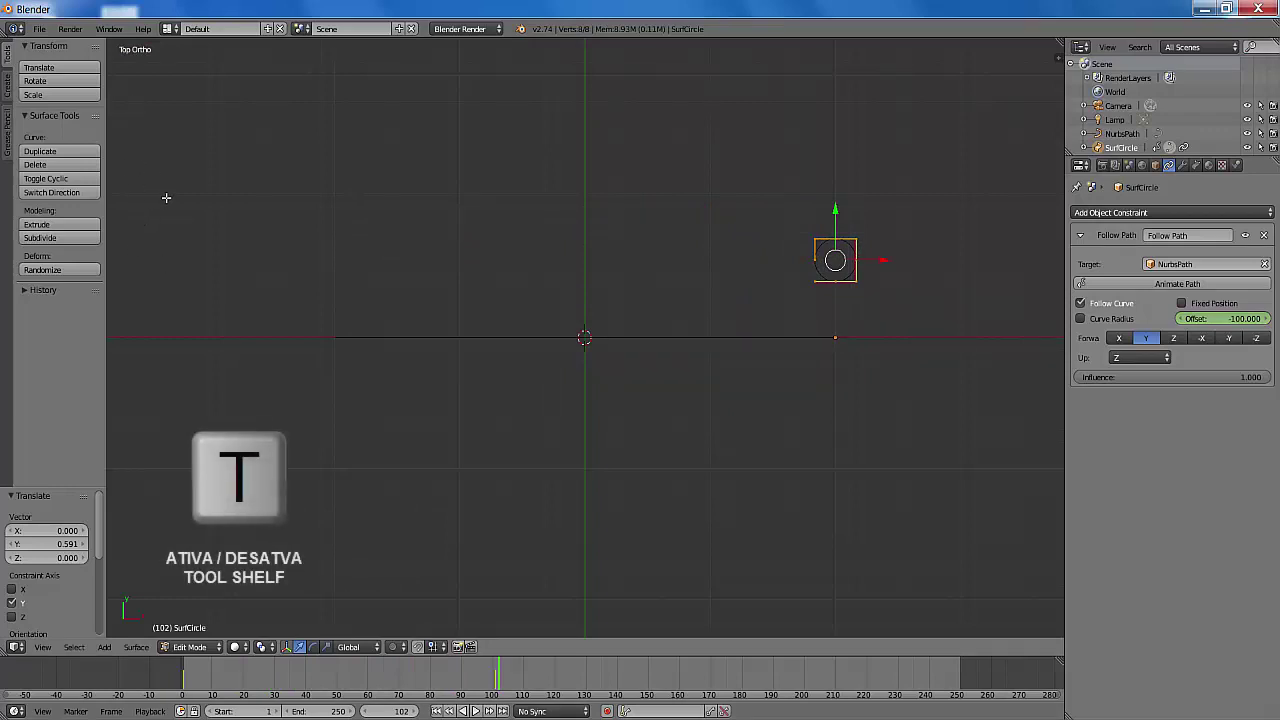
{"action": "key", "text": "t"}
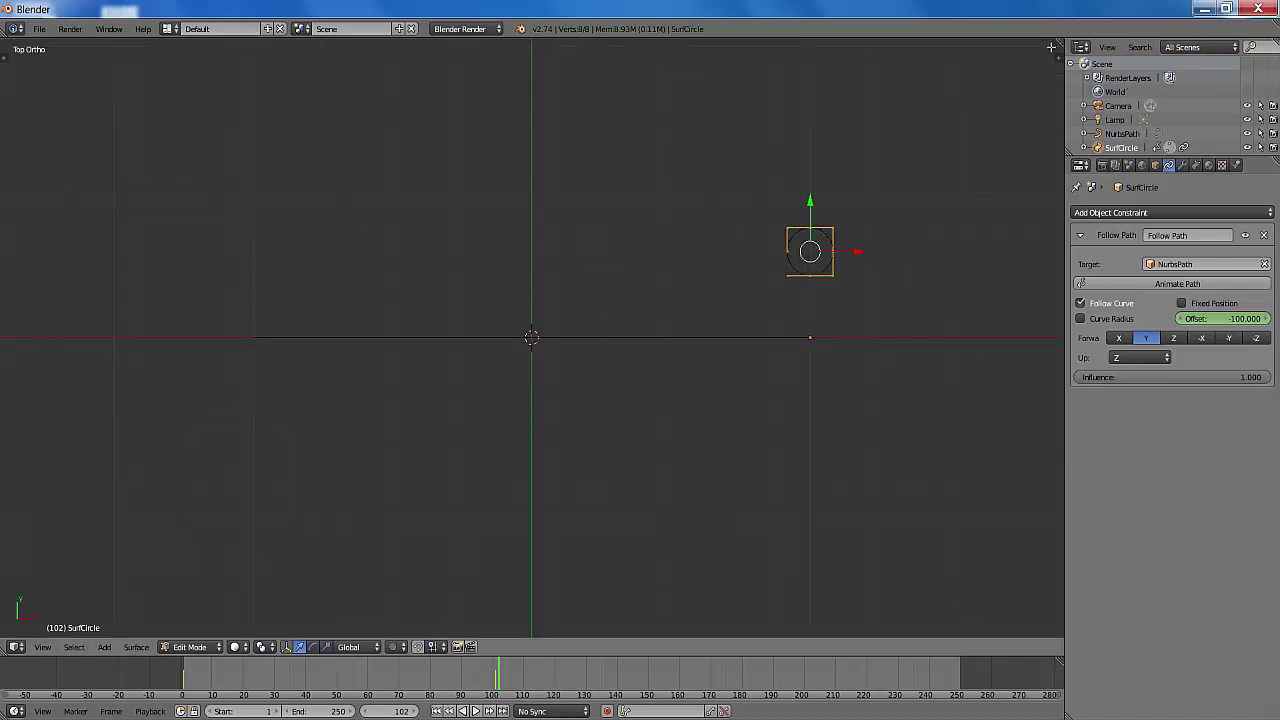
Split the viewport into two side-by-side top views, with a narrower left view
{"action": "left_click_drag", "start_coordinate": [1062, 42], "coordinate": [704, 84]}
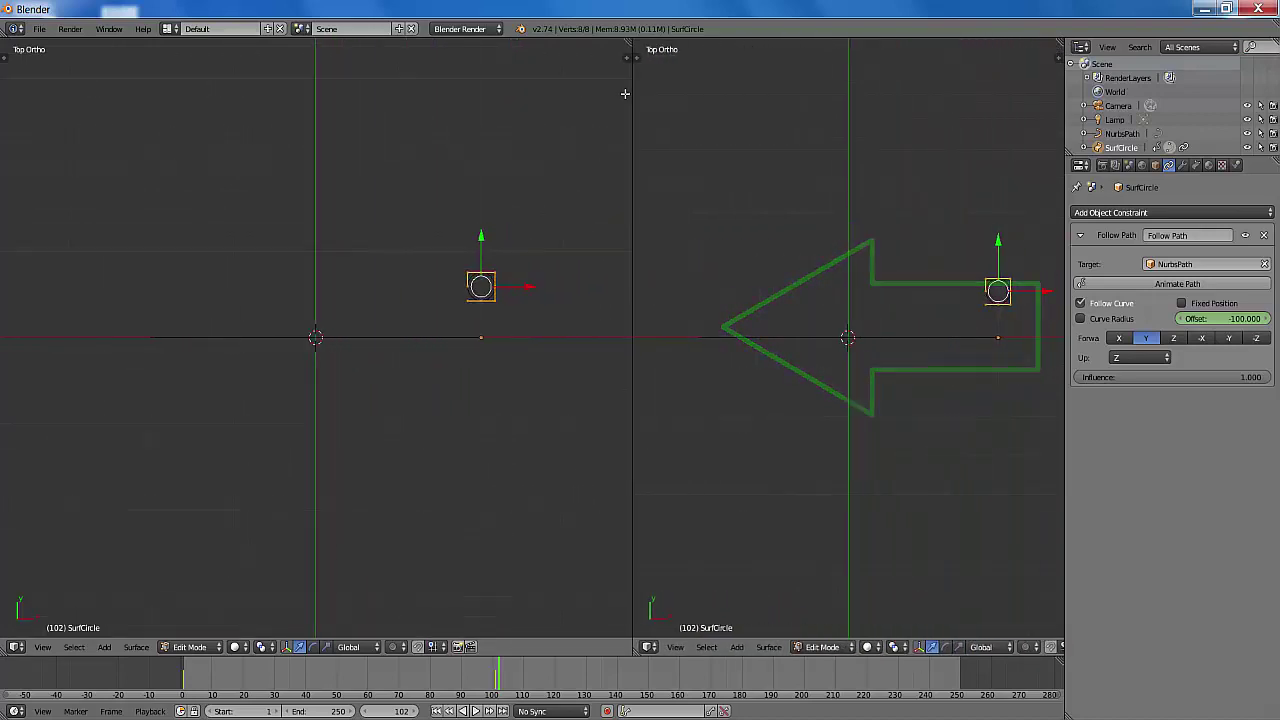
{"action": "left_click_drag", "start_coordinate": [704, 84], "coordinate": [517, 104]}
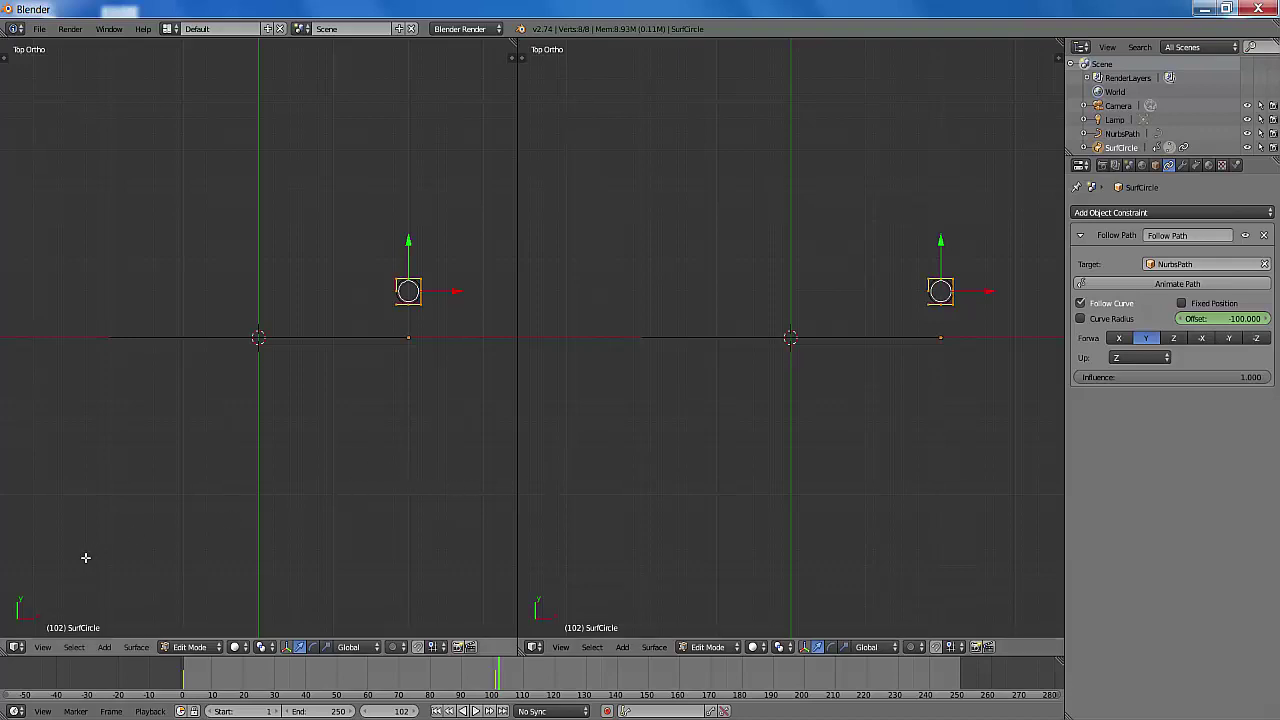
{"action": "left_click", "coordinate": [16, 647]}
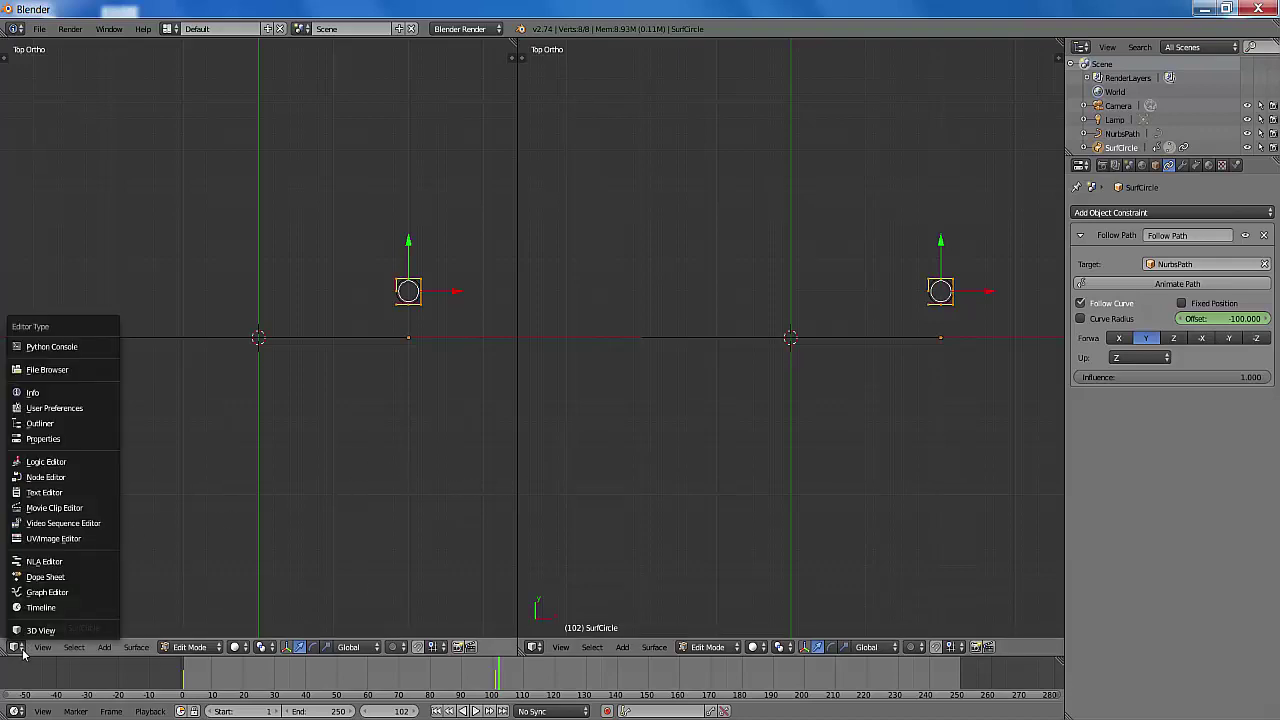
Turn the left area into a Graph Editor and give the Offset curve linear extrapolation
{"action": "left_click", "coordinate": [64, 593]}
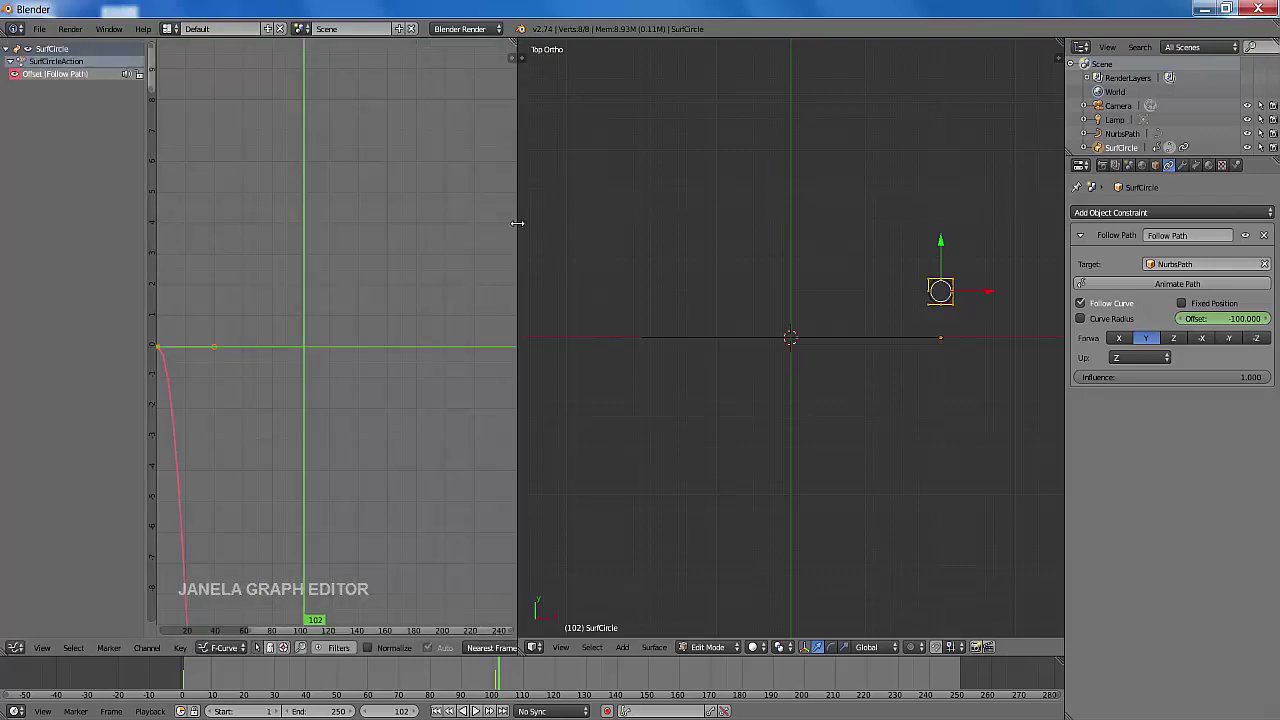
{"action": "left_click_drag", "start_coordinate": [517, 240], "coordinate": [401, 232]}
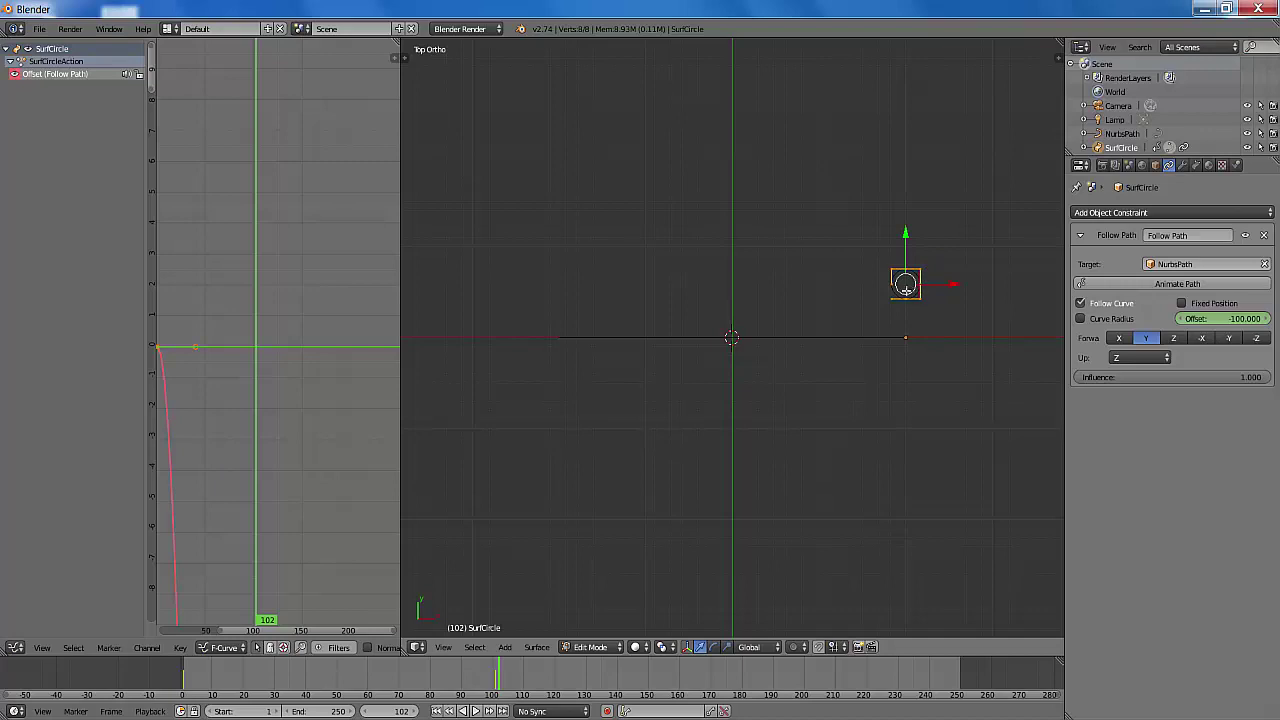
{"action": "left_click", "coordinate": [185, 565]}
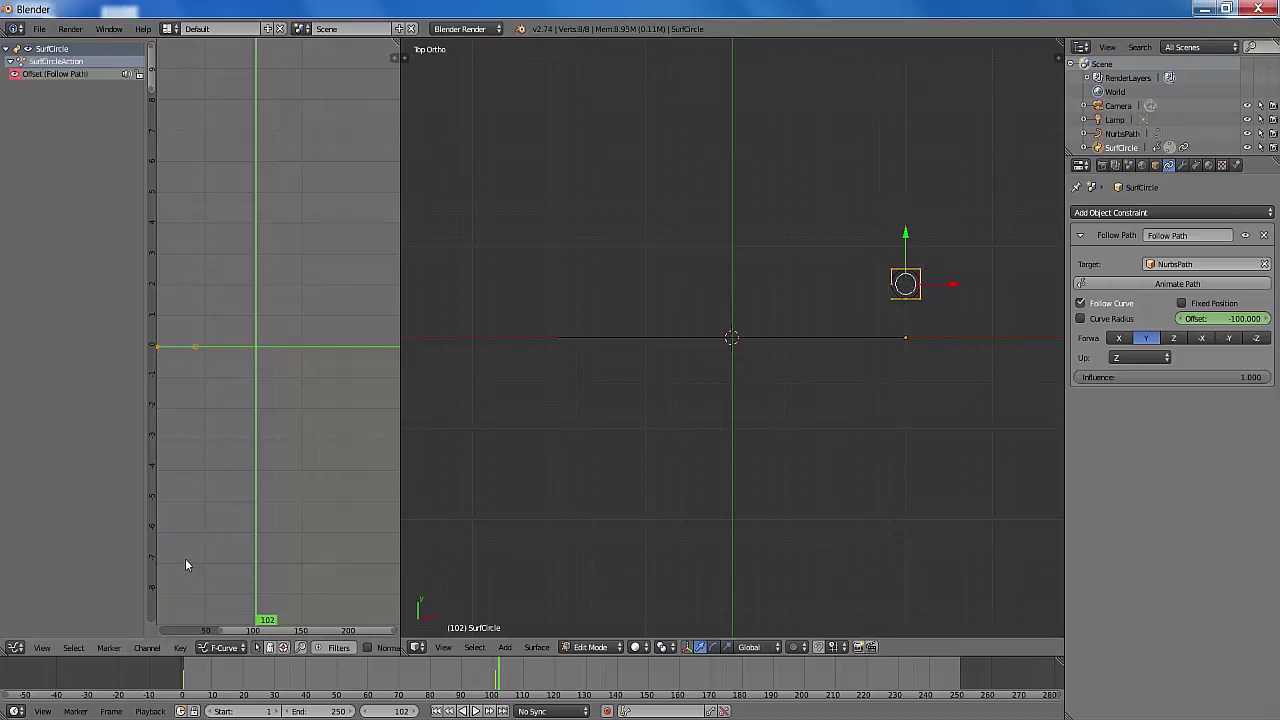
{"action": "left_click", "coordinate": [152, 650]}
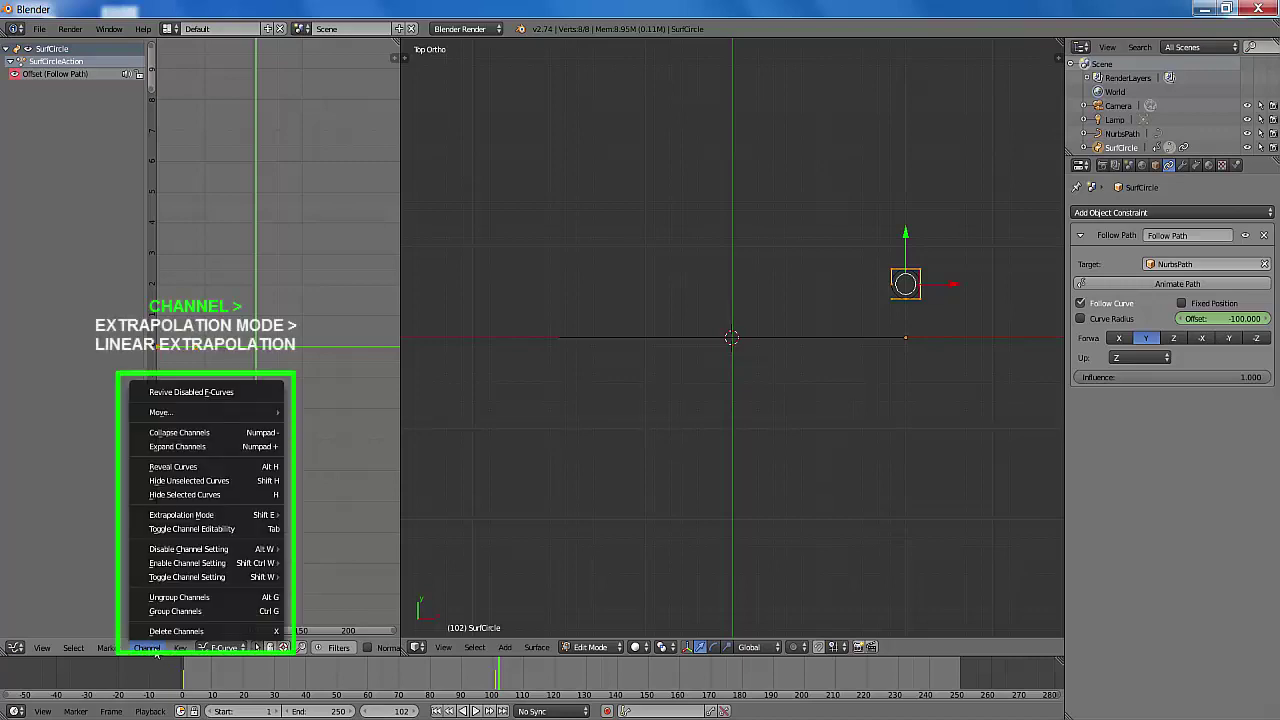
{"action": "mouse_move", "coordinate": [190, 514]}
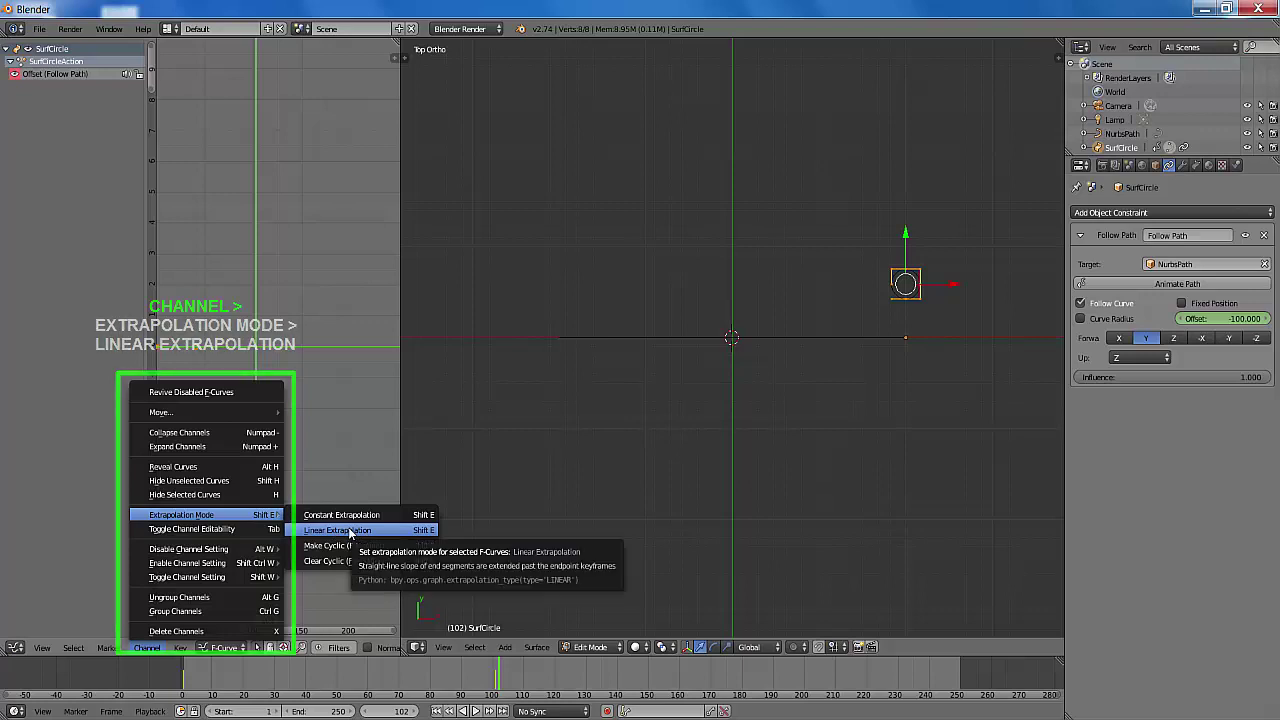
{"action": "left_click", "coordinate": [350, 531]}
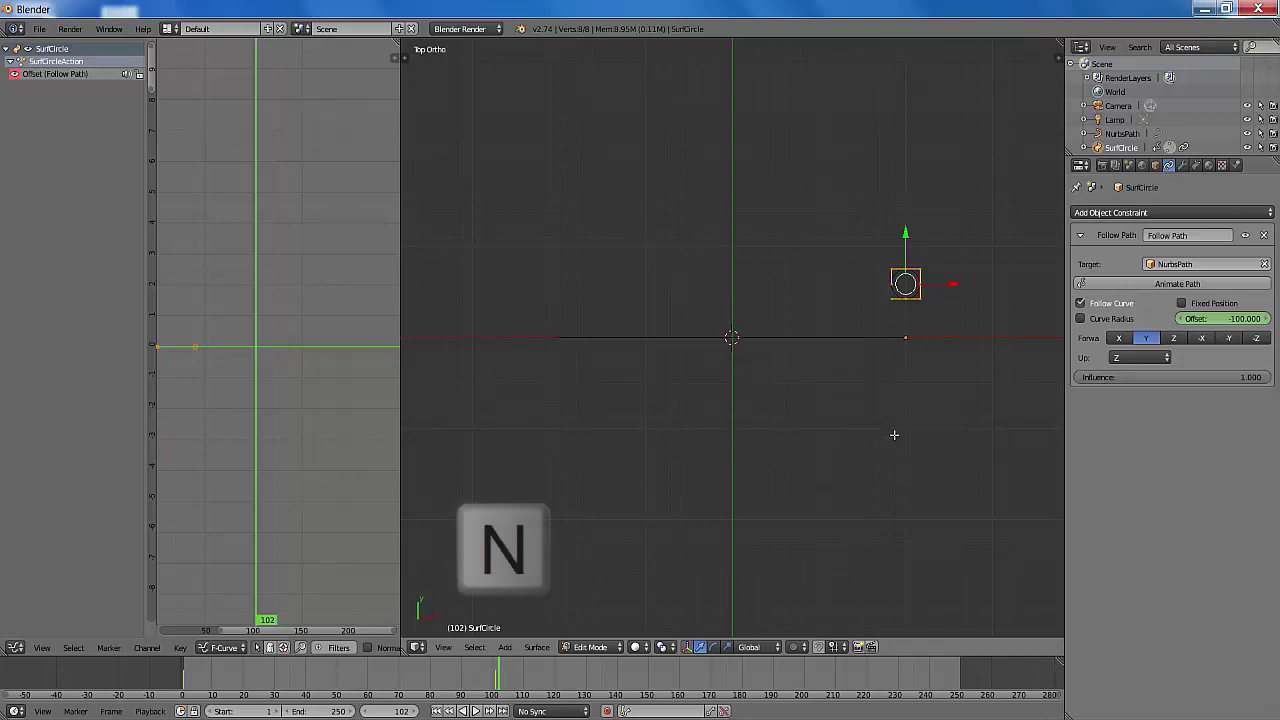
Show the Transform sidebar, put the circle in Object Mode, and return to frame 1
{"action": "key", "text": "n"}
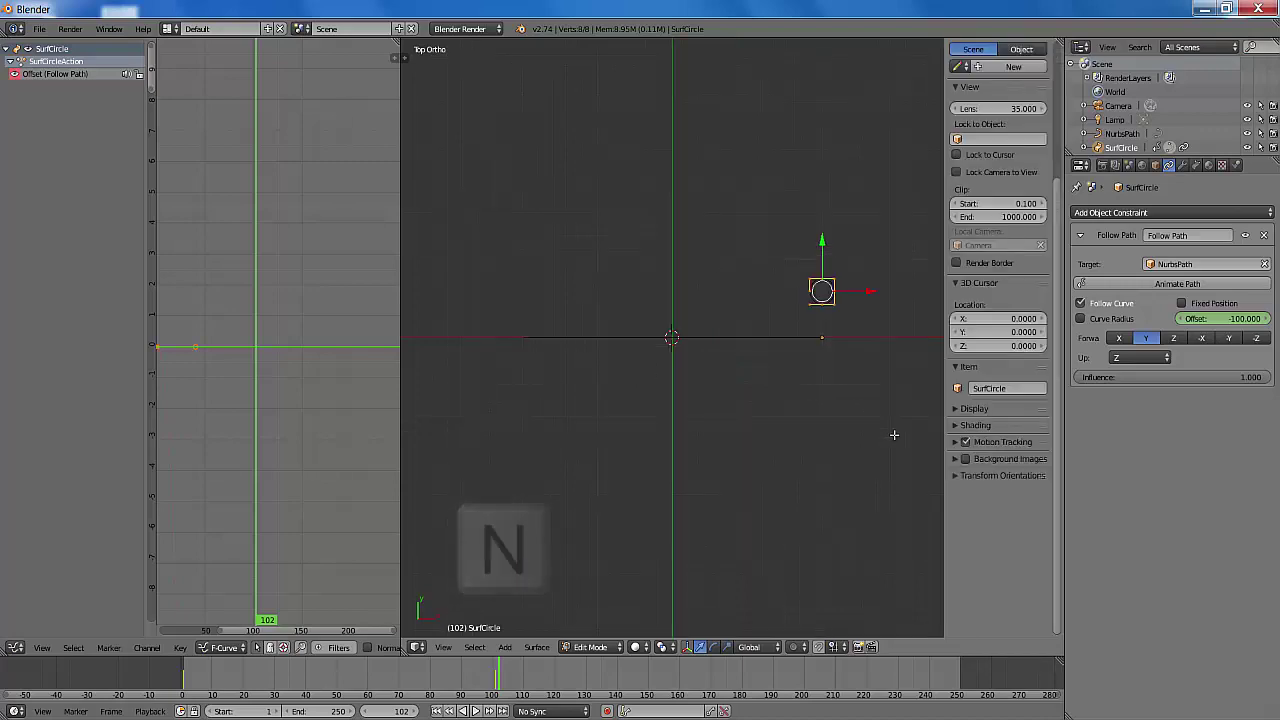
{"action": "left_click", "coordinate": [598, 647]}
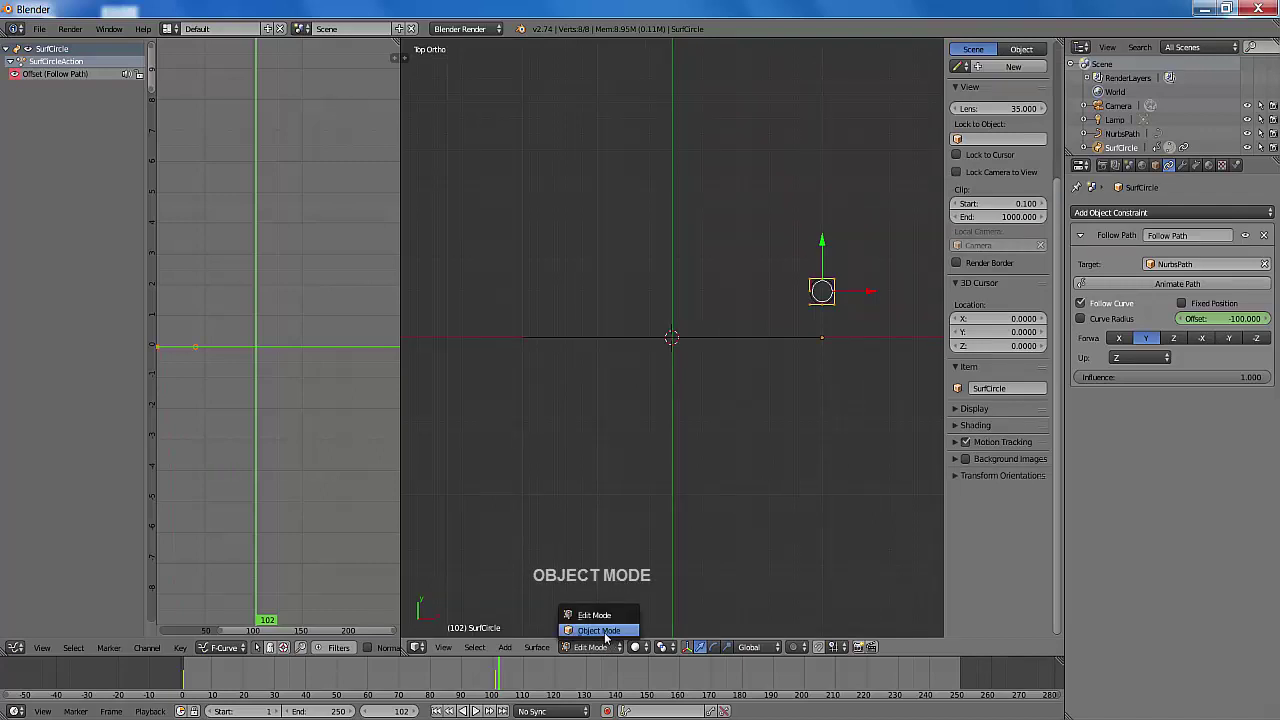
{"action": "left_click", "coordinate": [600, 630]}
{"action": "key", "text": "Left"}
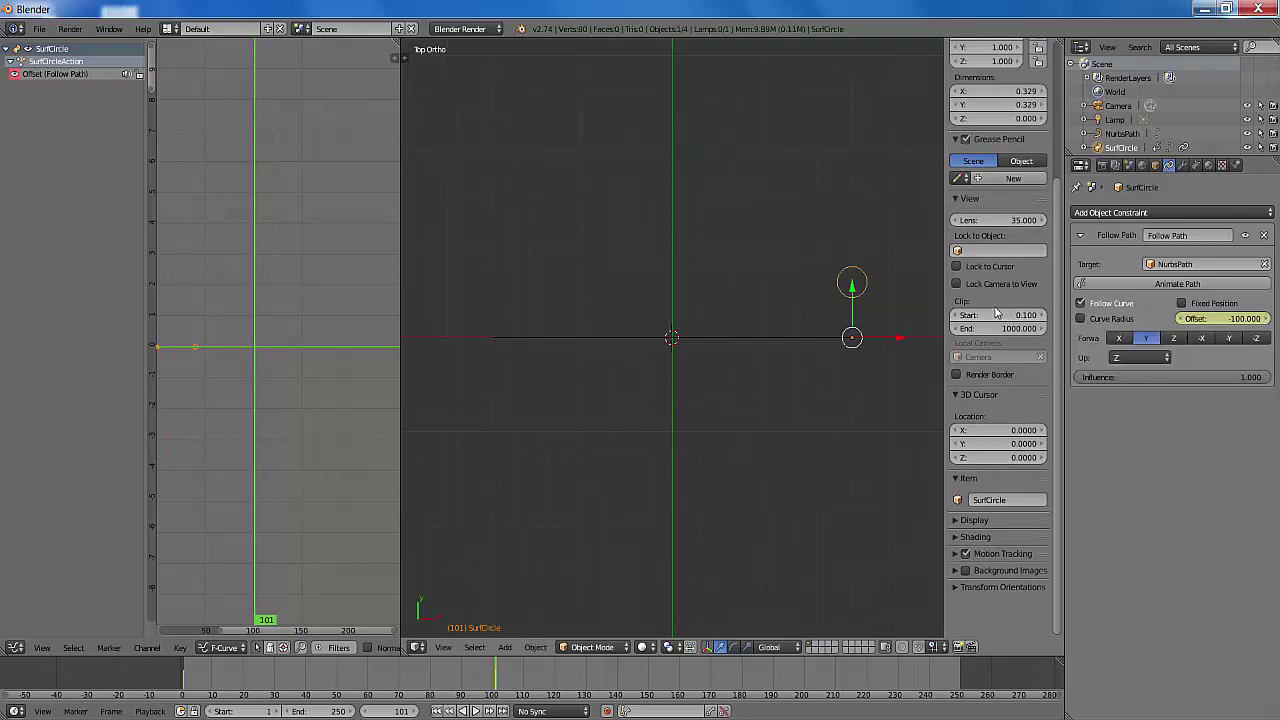
{"action": "scroll", "coordinate": [996, 314], "scroll_direction": "up", "scroll_amount": 3}
{"action": "scroll", "coordinate": [996, 314], "scroll_direction": "up", "scroll_amount": 2}
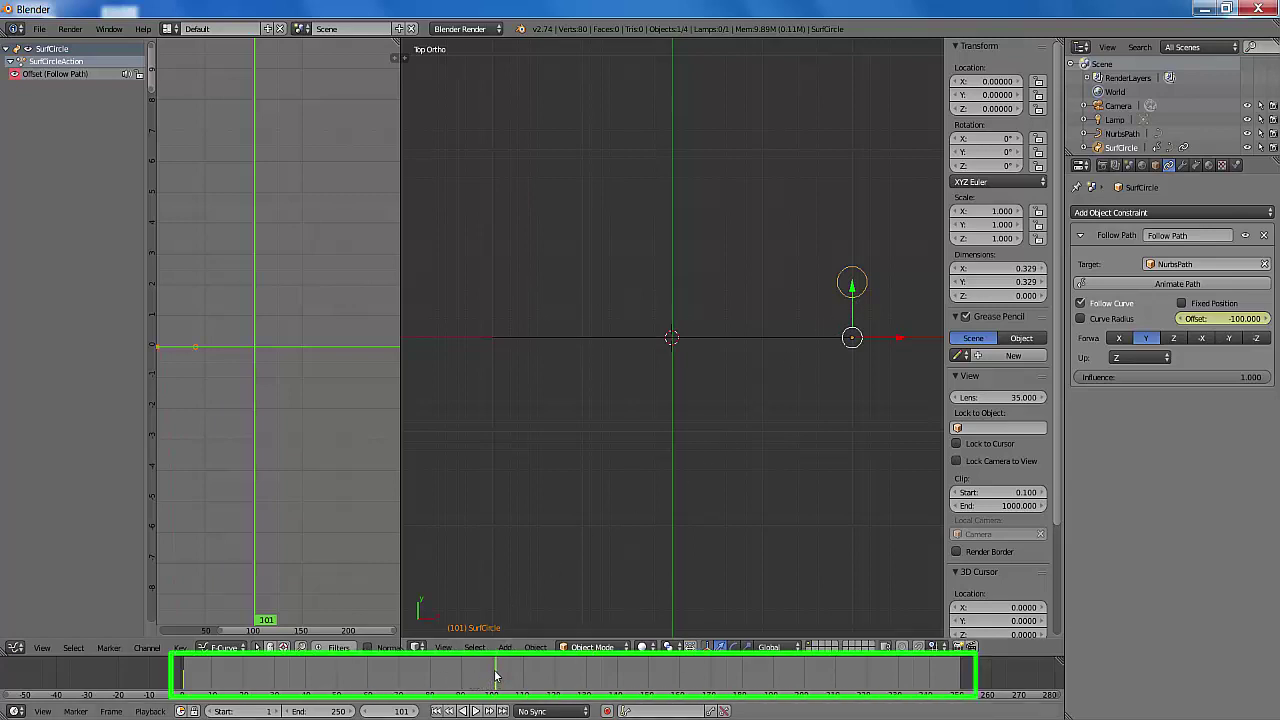
{"action": "left_click", "coordinate": [437, 711]}
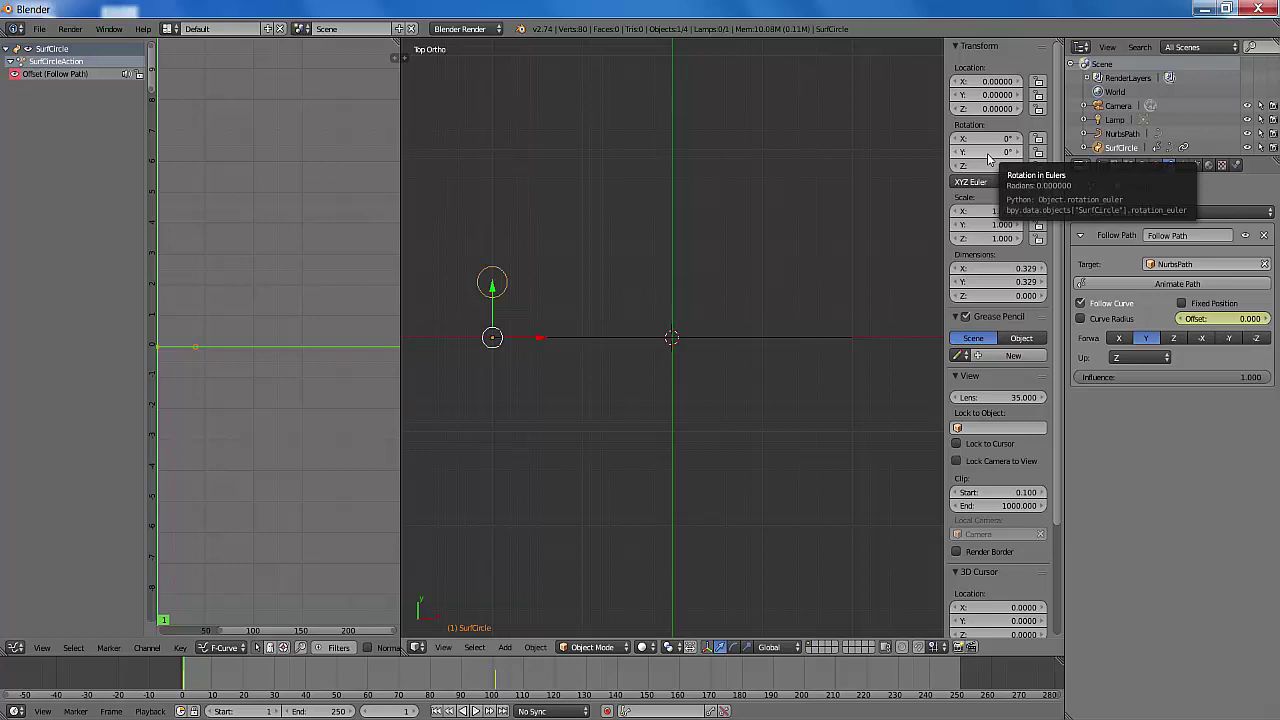
Keyframe SurfCircle's Y rotation at 0° on frame 1
{"action": "right_click", "coordinate": [988, 158]}
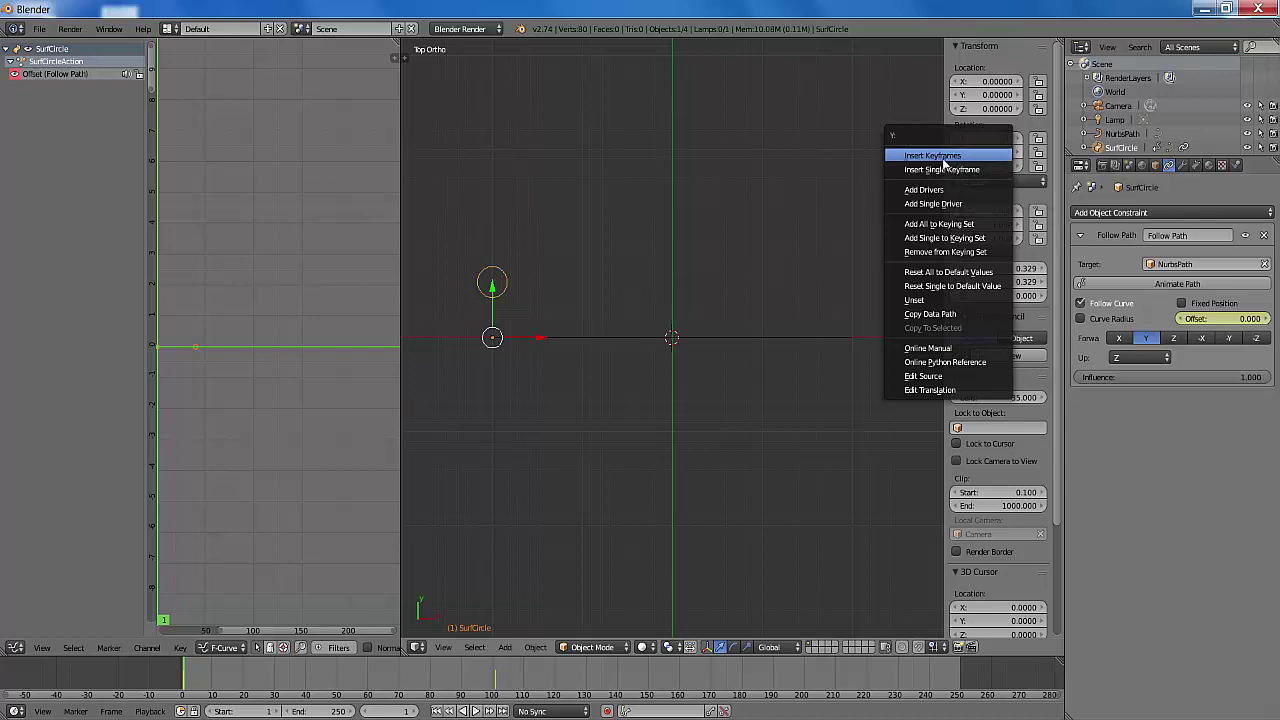
{"action": "left_click", "coordinate": [932, 160]}
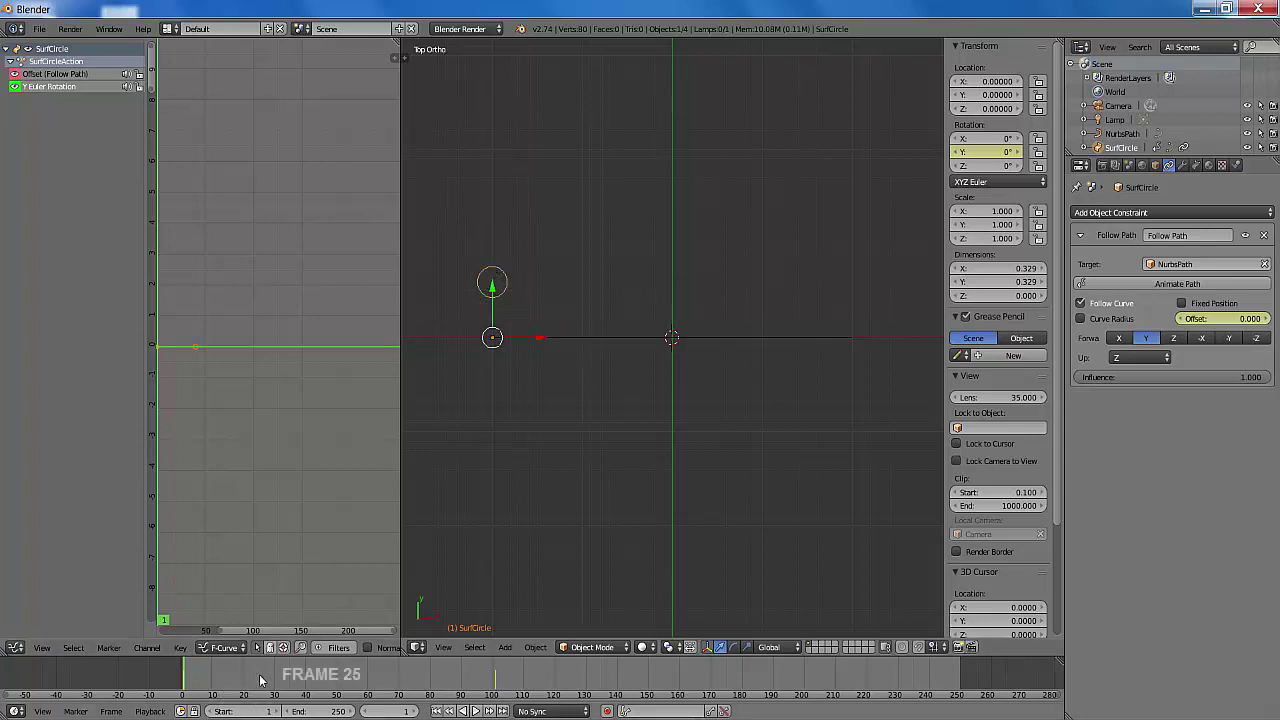
At frame 25, set Y rotation to 360°, keyframe only that channel, and play the animation
{"action": "left_click", "coordinate": [260, 680]}
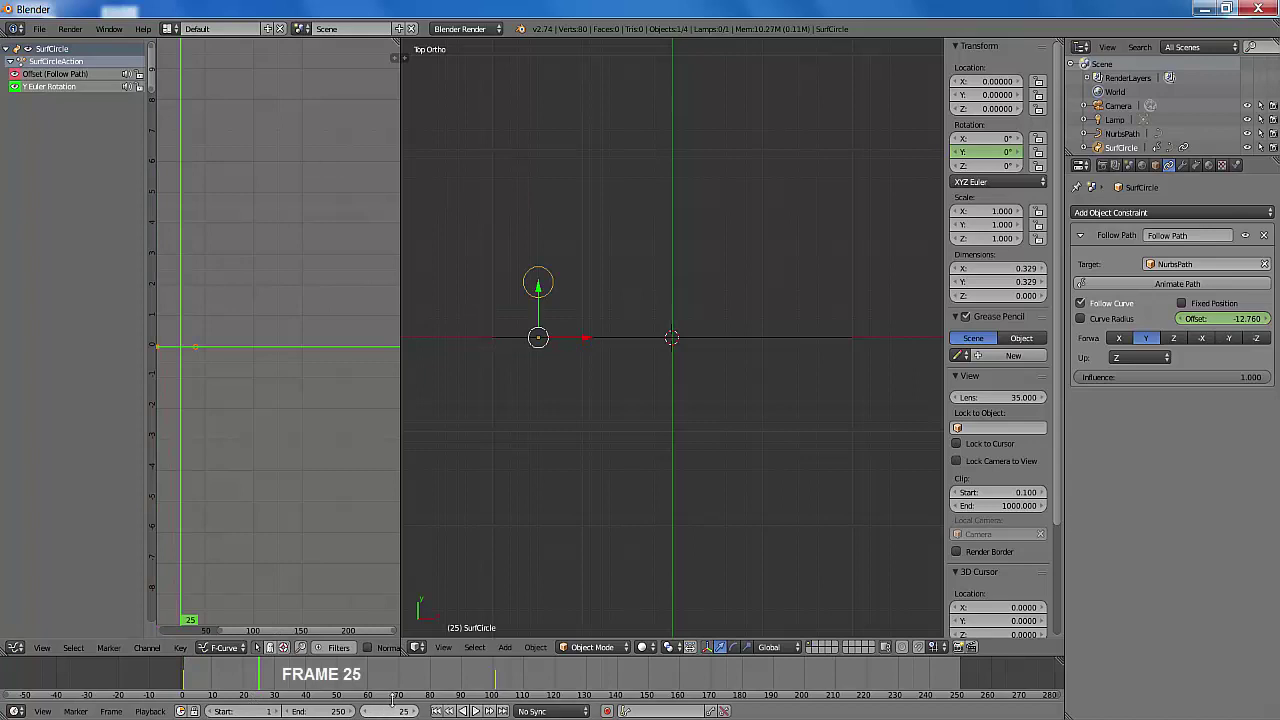
{"action": "left_click", "coordinate": [986, 153]}
{"action": "type", "text": "360"}
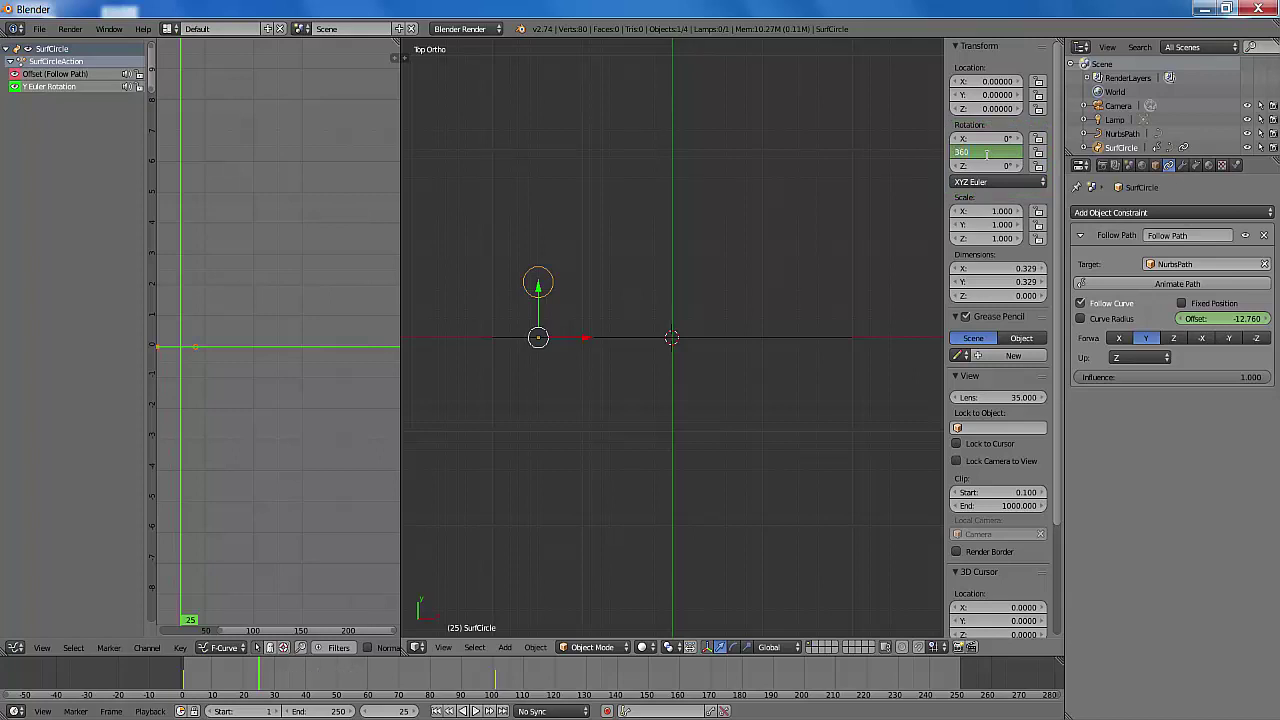
{"action": "key", "text": "Return"}
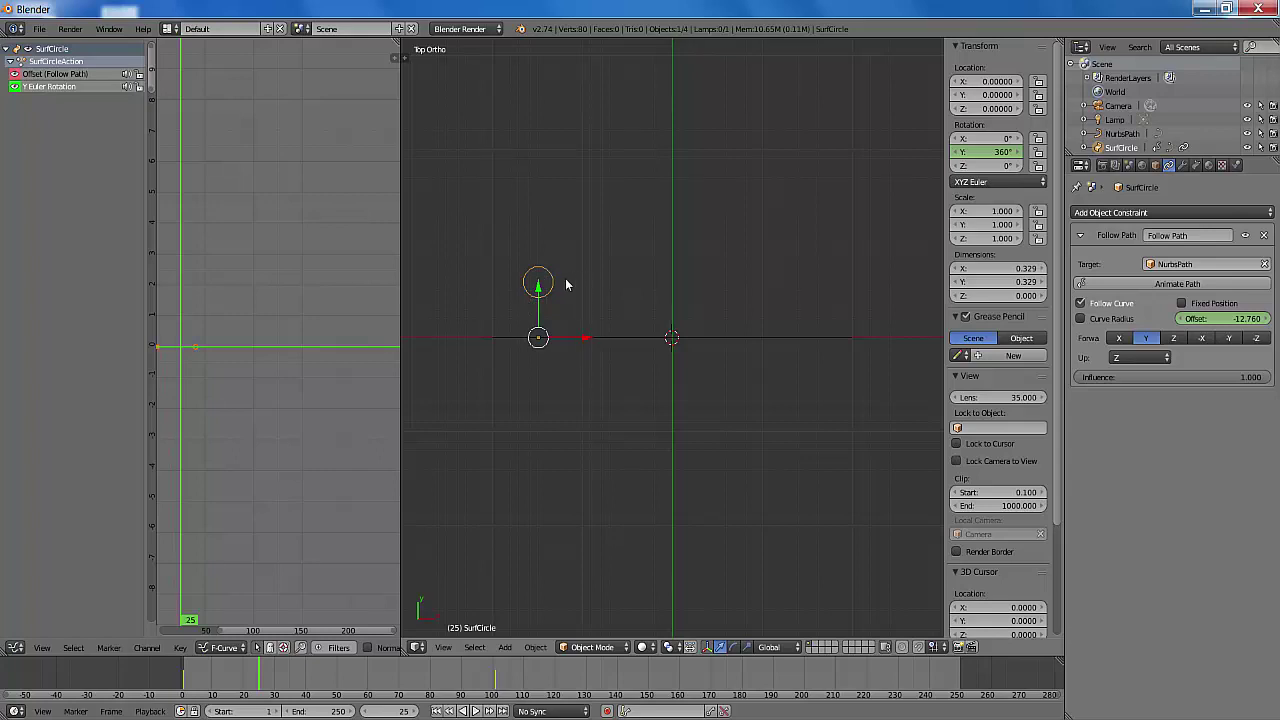
{"action": "right_click", "coordinate": [987, 157]}
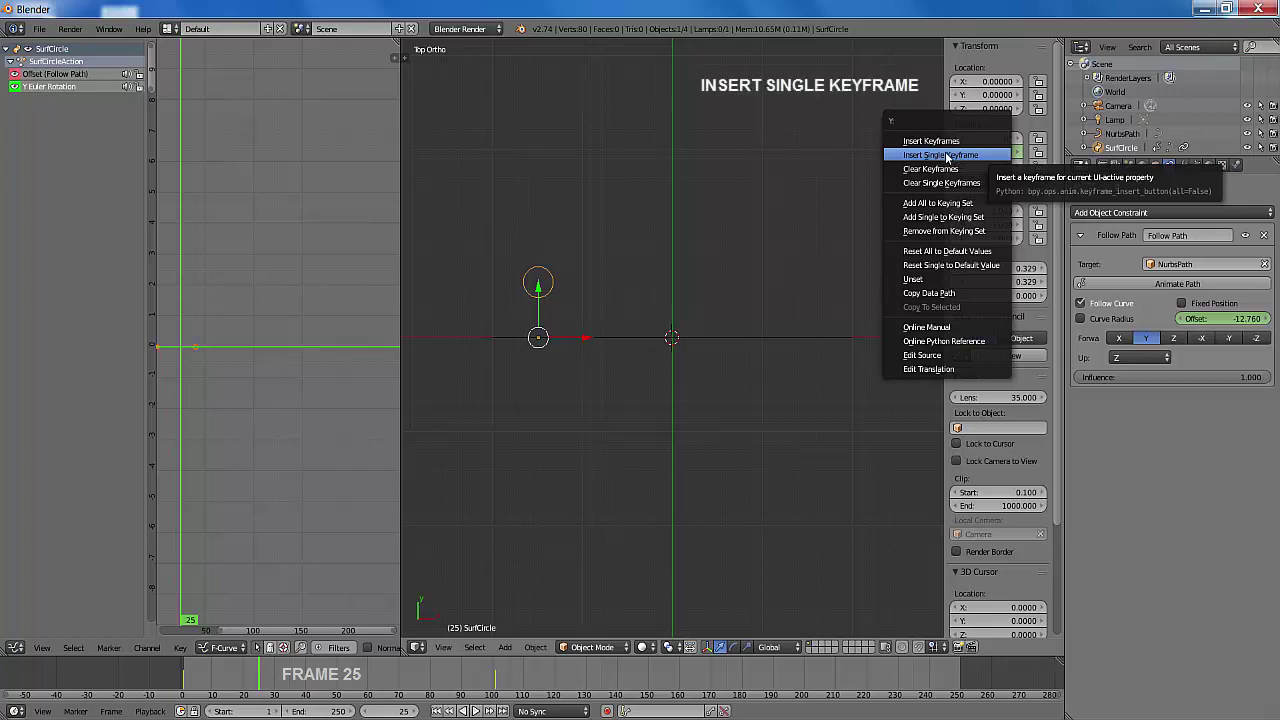
{"action": "left_click", "coordinate": [946, 155]}
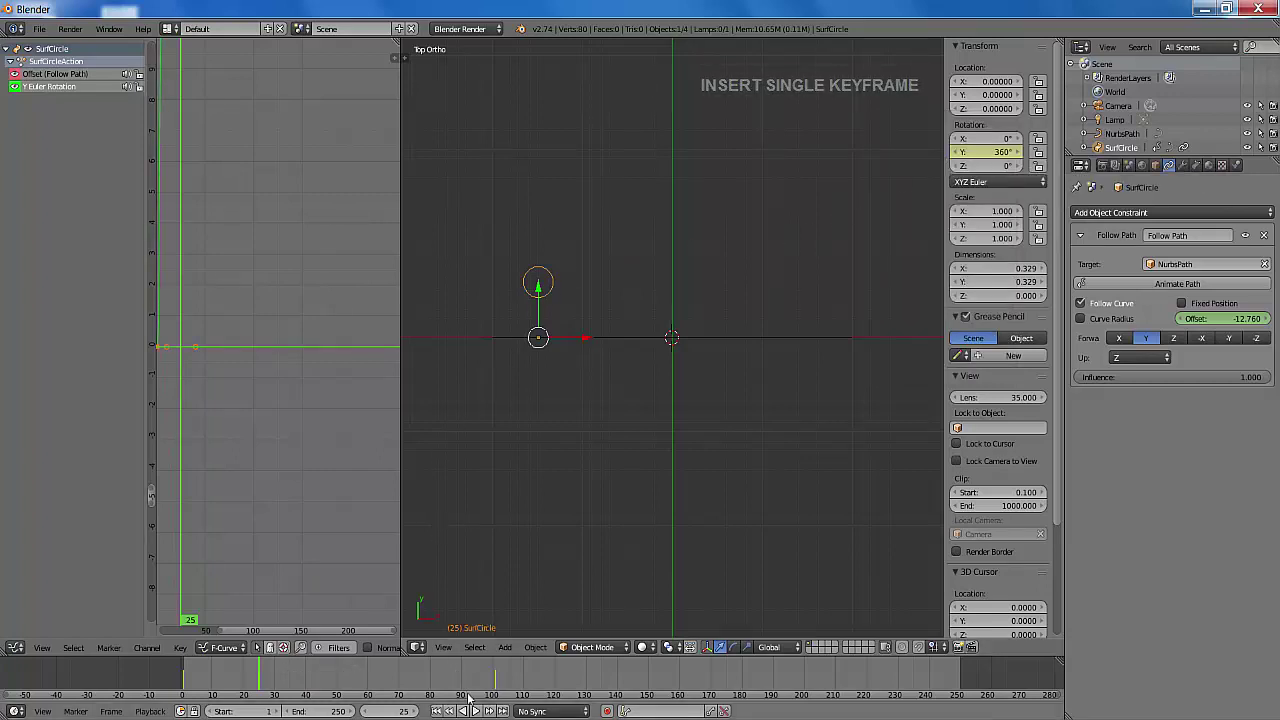
{"action": "key", "text": "alt+a"}
{"action": "left_click", "coordinate": [437, 711]}
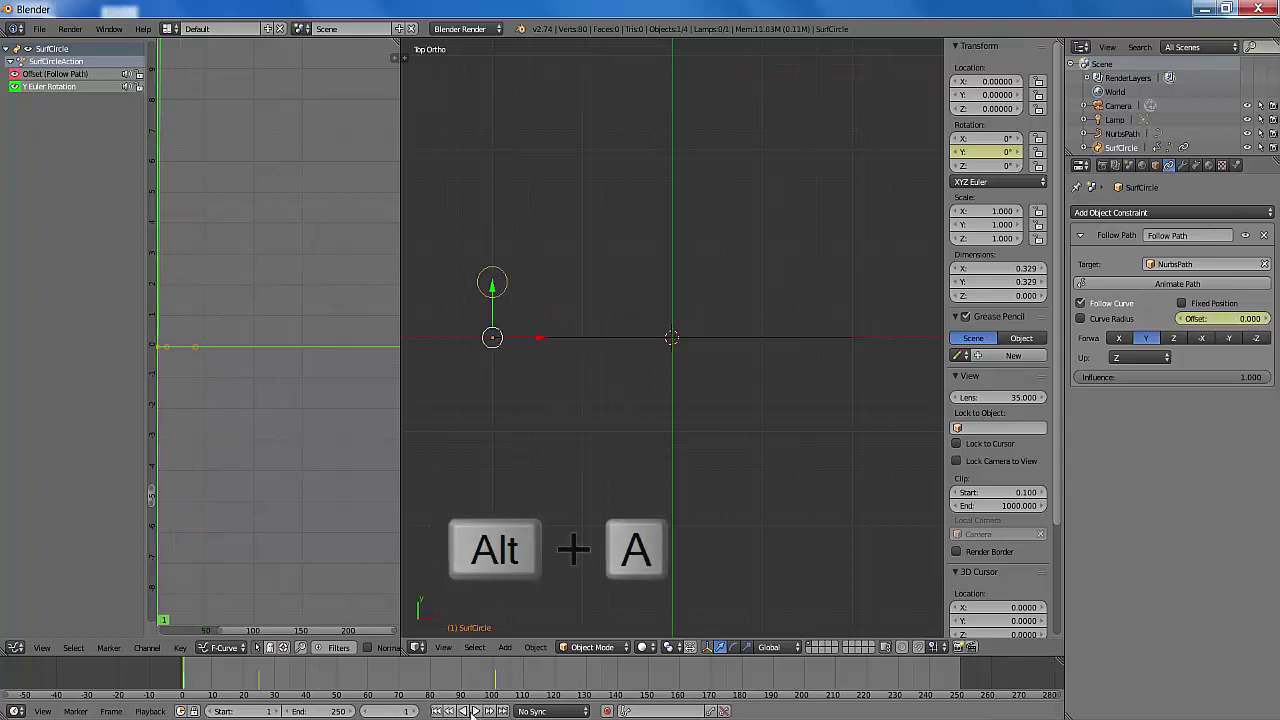
{"action": "left_click", "coordinate": [475, 711]}
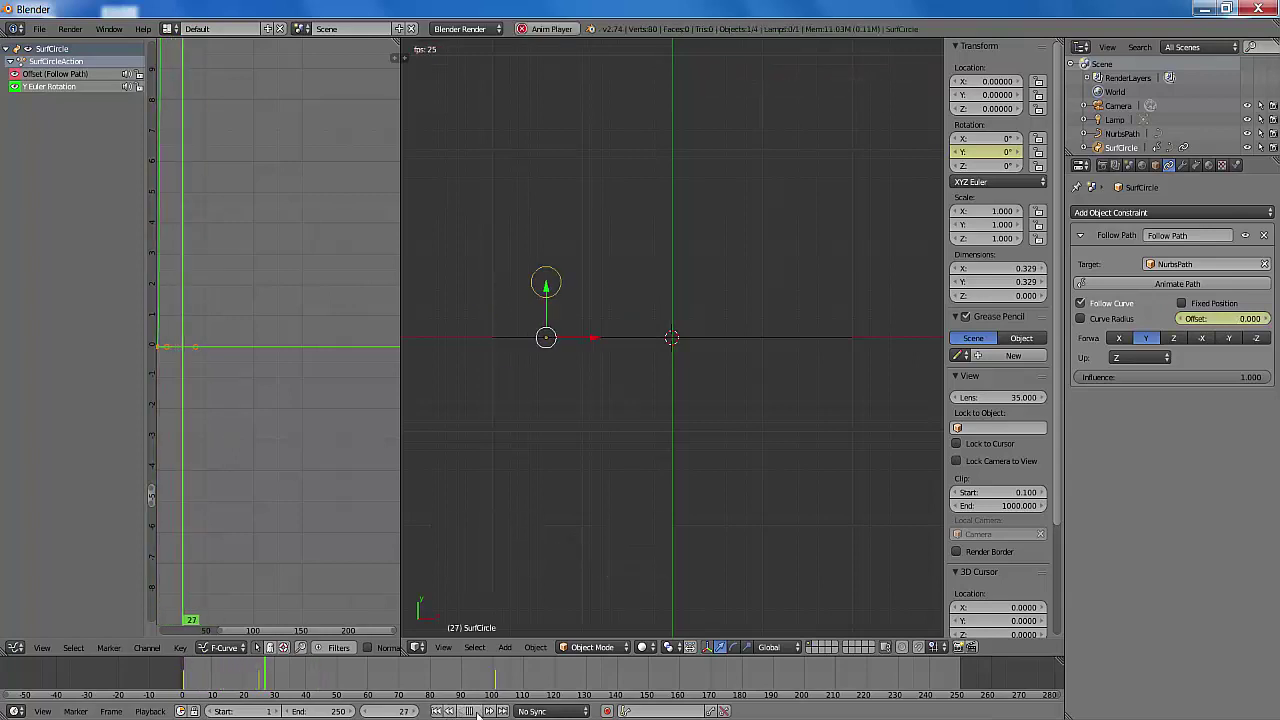
{"action": "left_click", "coordinate": [478, 711]}
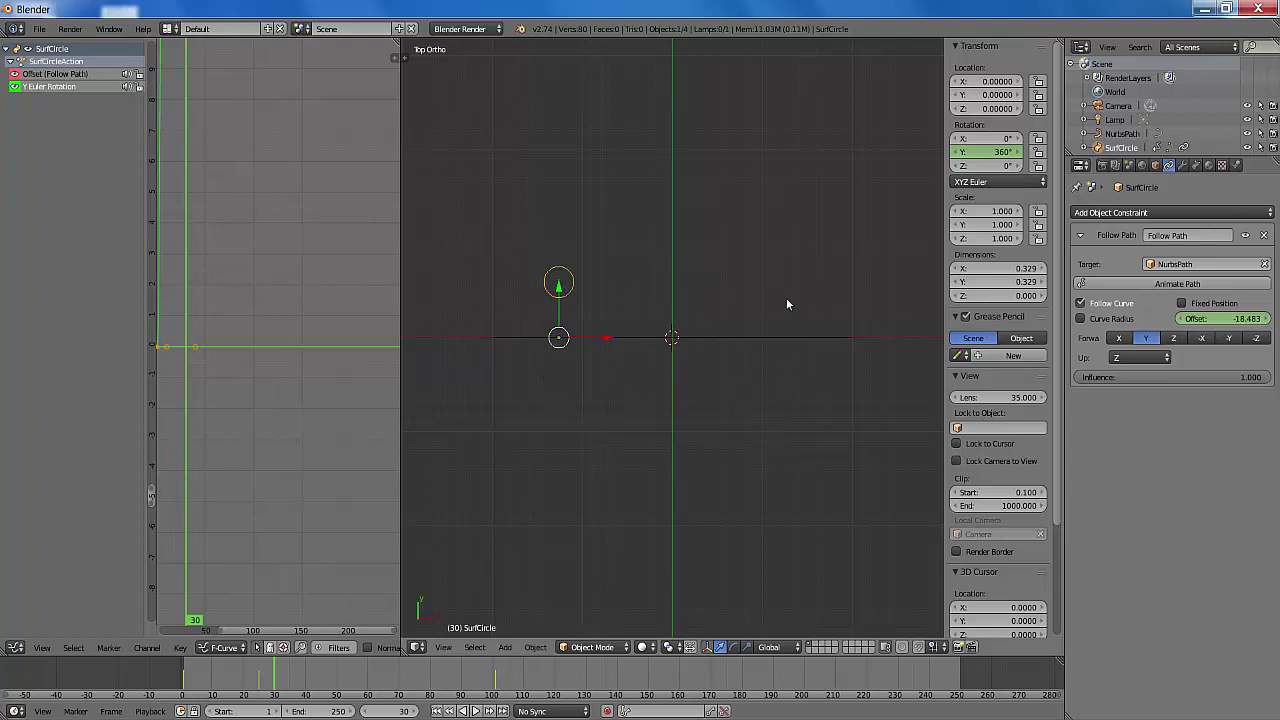
{"action": "left_click", "coordinate": [436, 711]}
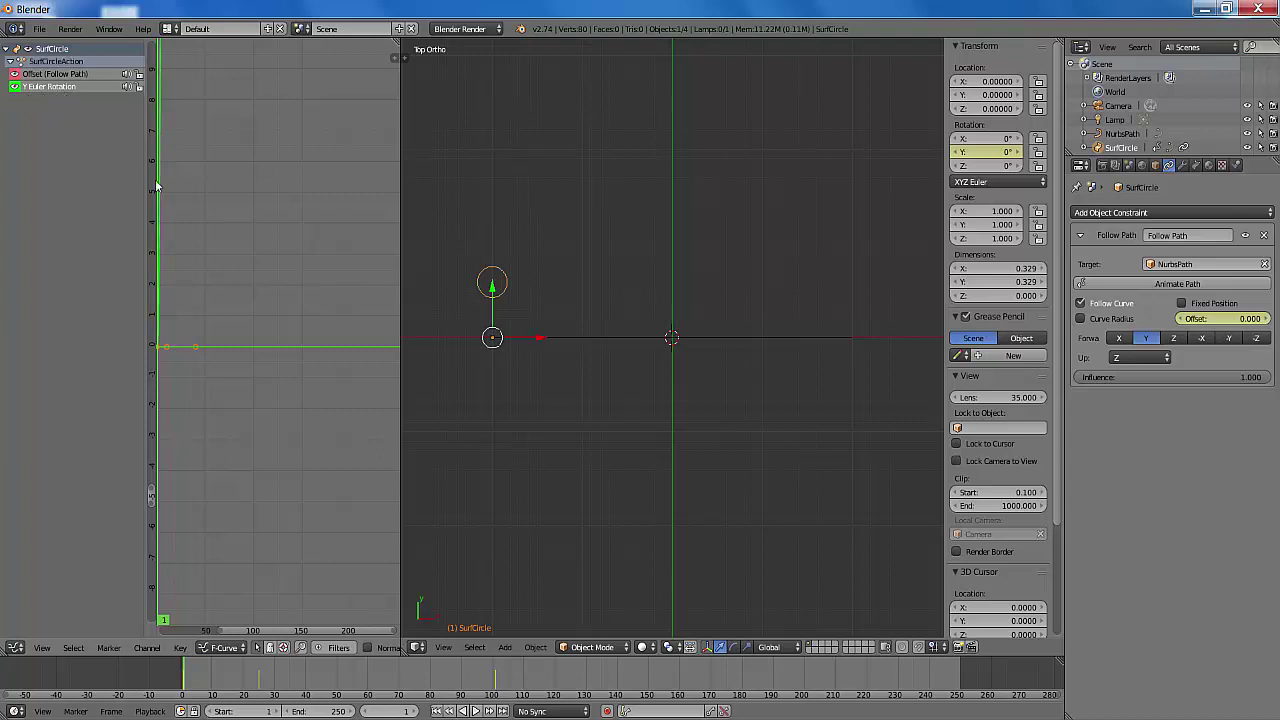
Set the Y rotation curve to Linear Extrapolation, preview the spin, and return to frame 1
{"action": "left_click", "coordinate": [147, 648]}
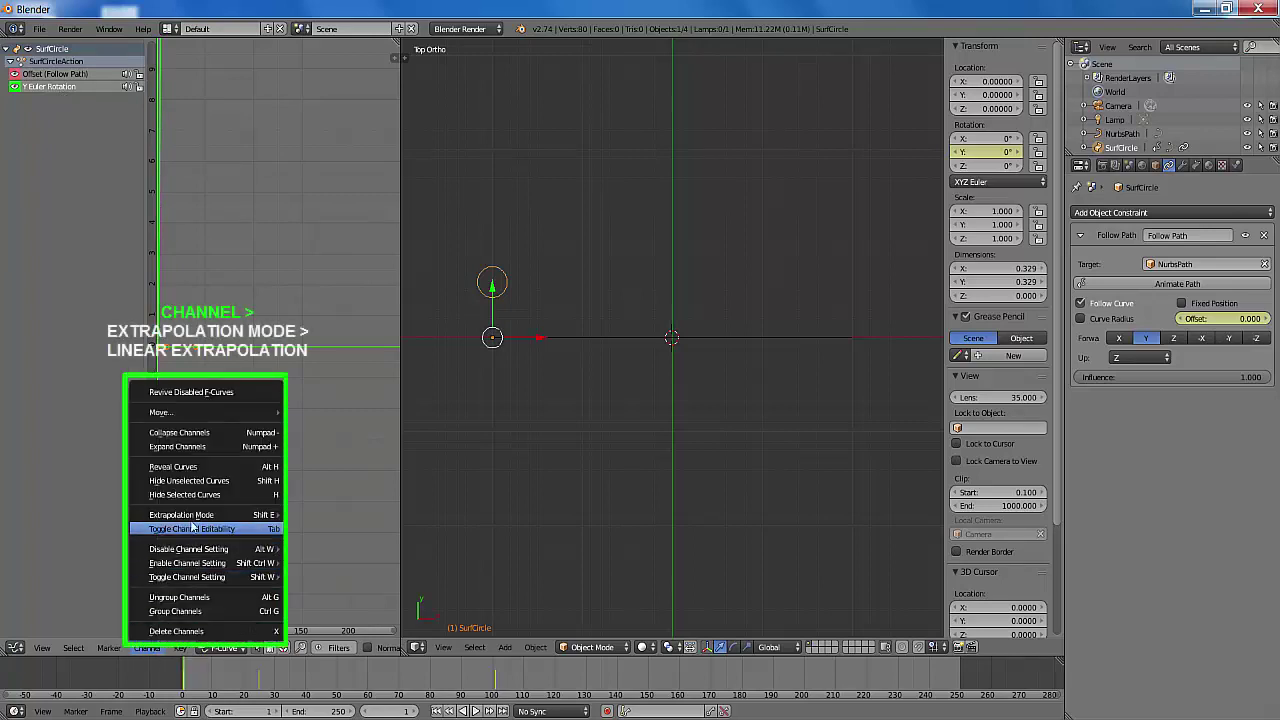
{"action": "mouse_move", "coordinate": [190, 514]}
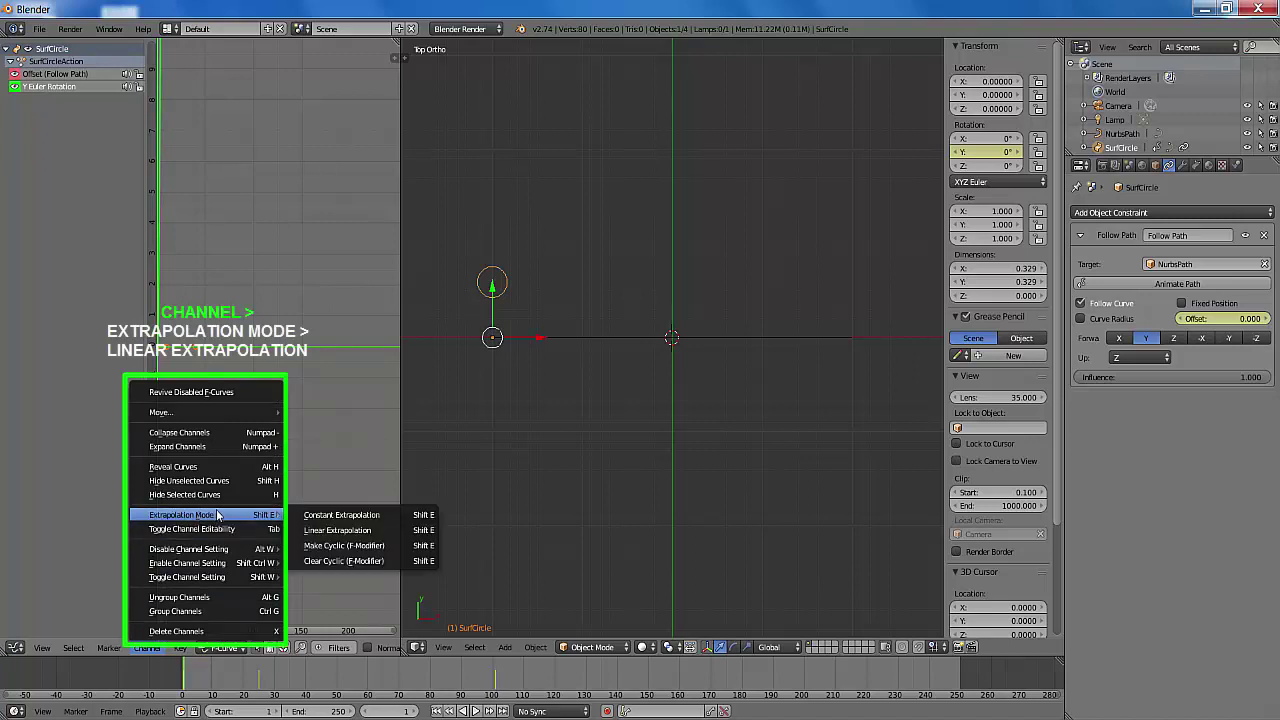
{"action": "left_click", "coordinate": [362, 531]}
{"action": "key", "text": "alt+a"}
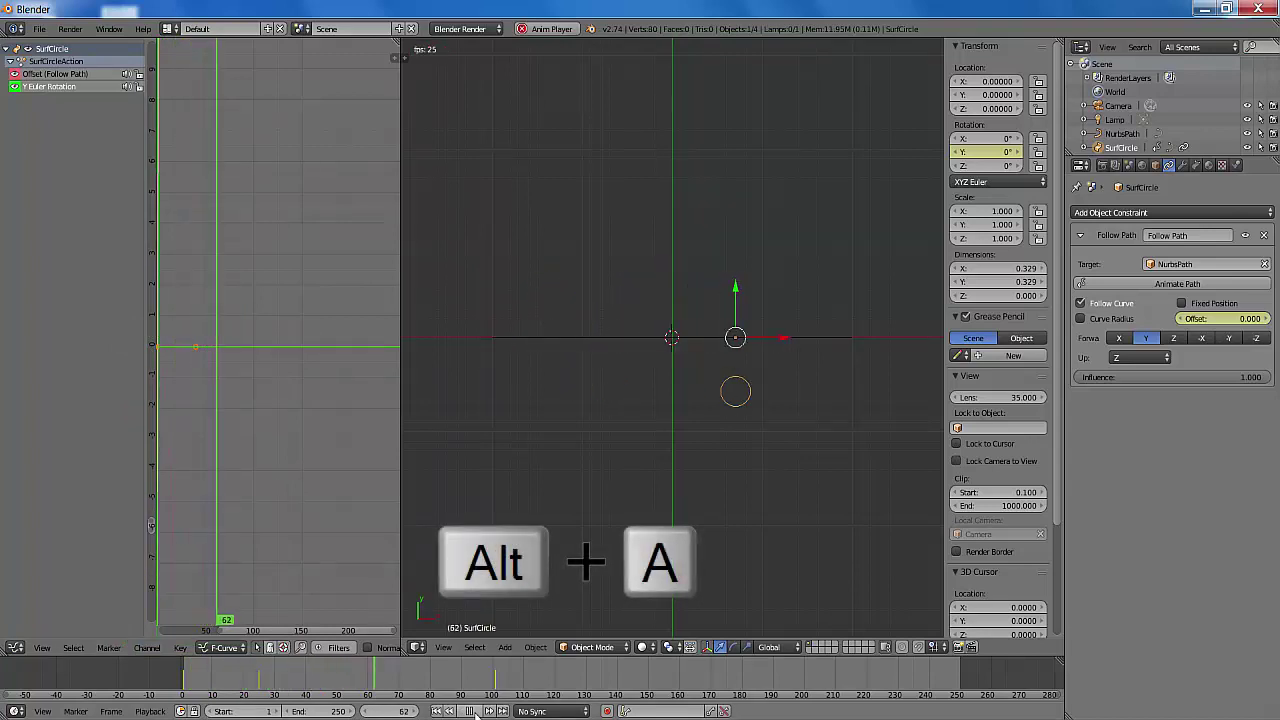
{"action": "left_click", "coordinate": [476, 712]}
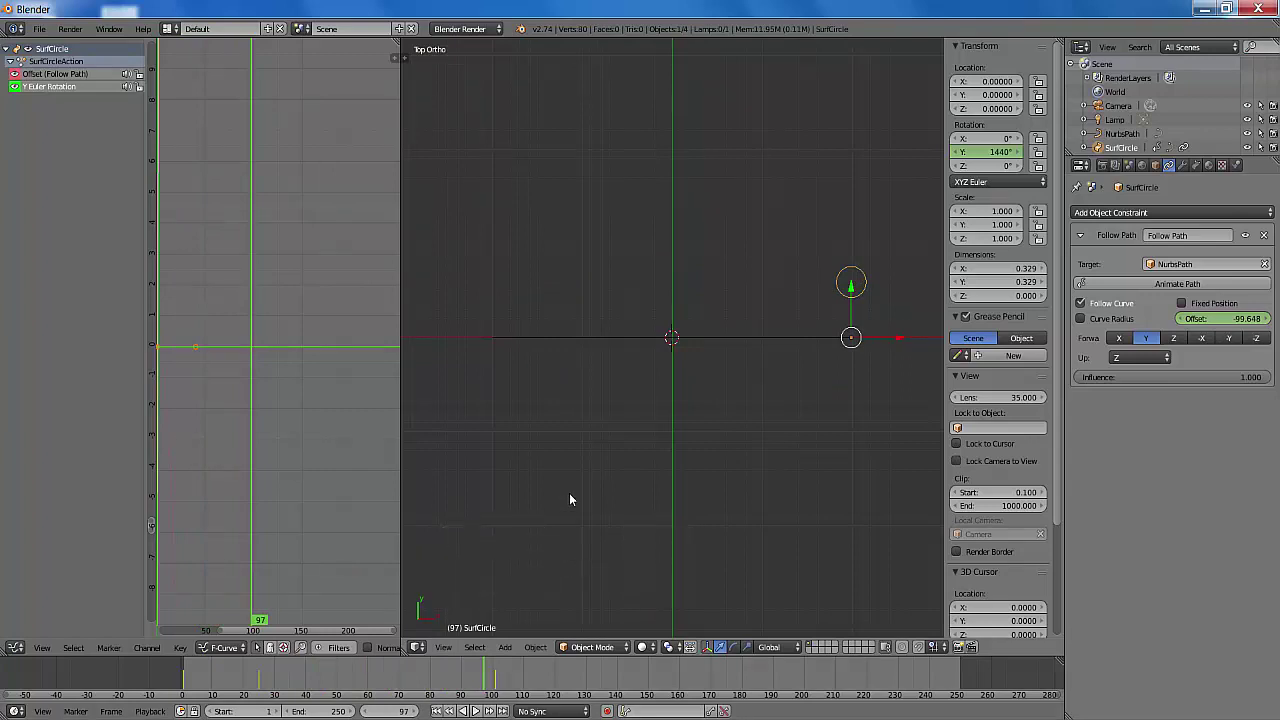
{"action": "left_click", "coordinate": [436, 711]}
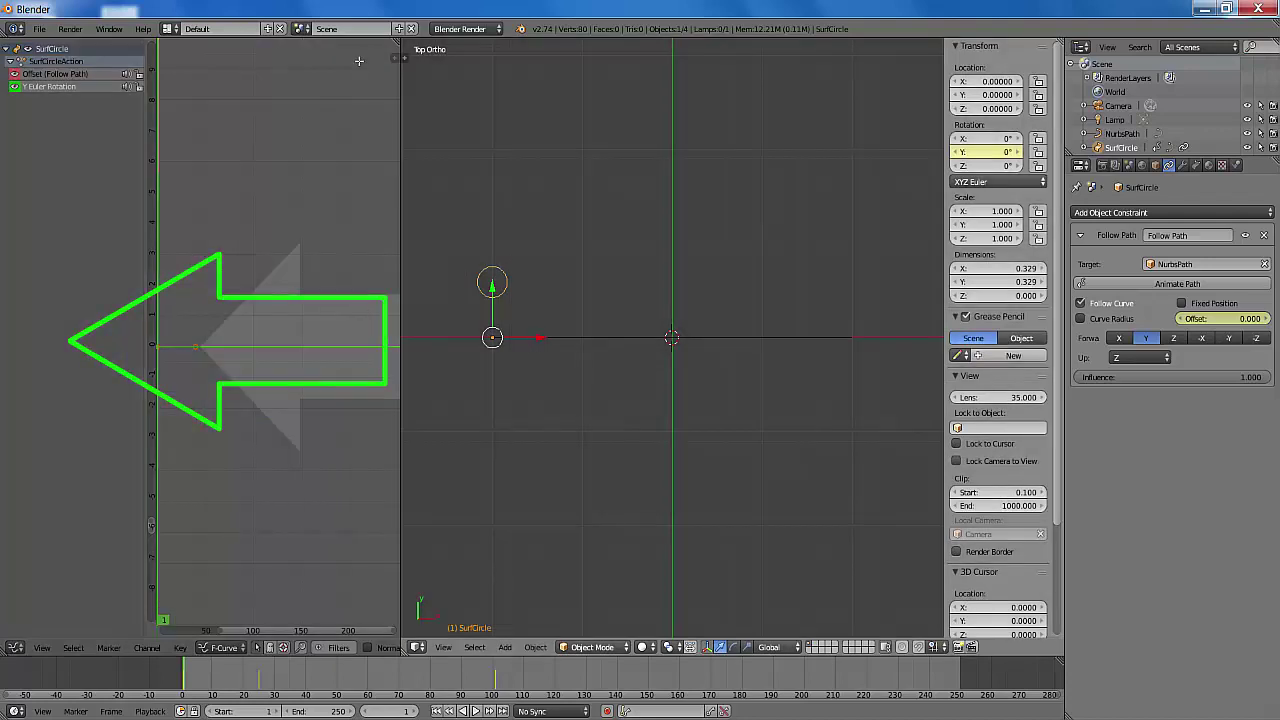
Maximize the 3D viewport and hide its properties sidebar
{"action": "key", "text": "ctrl+Up"}
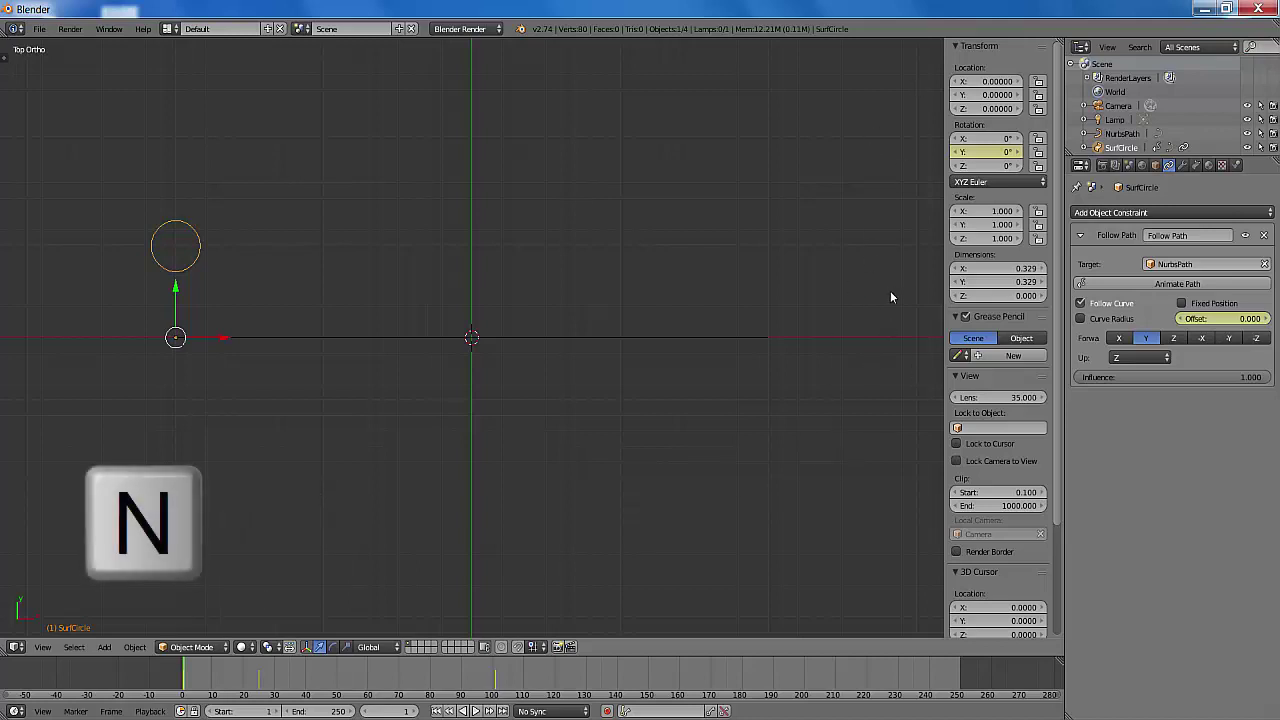
{"action": "key", "text": "n"}
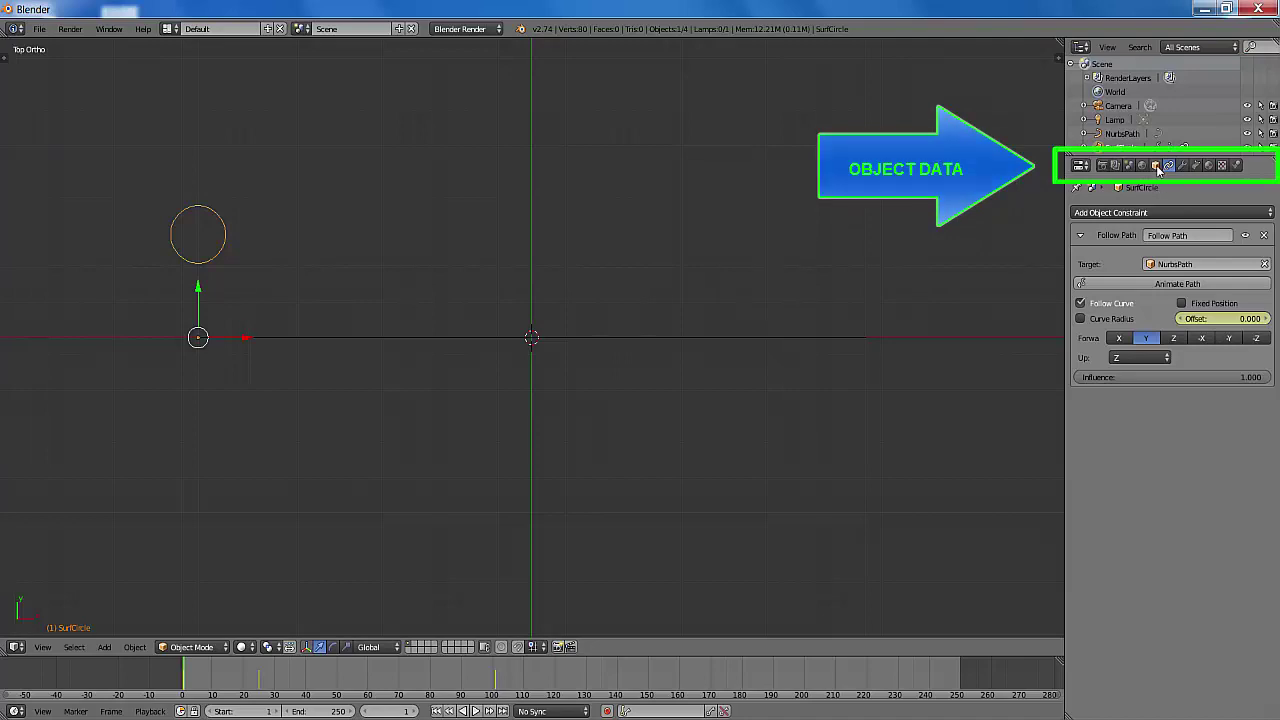
Set the circle's Duplication to Frames and make the duplicates real objects
{"action": "left_click", "coordinate": [1156, 166]}
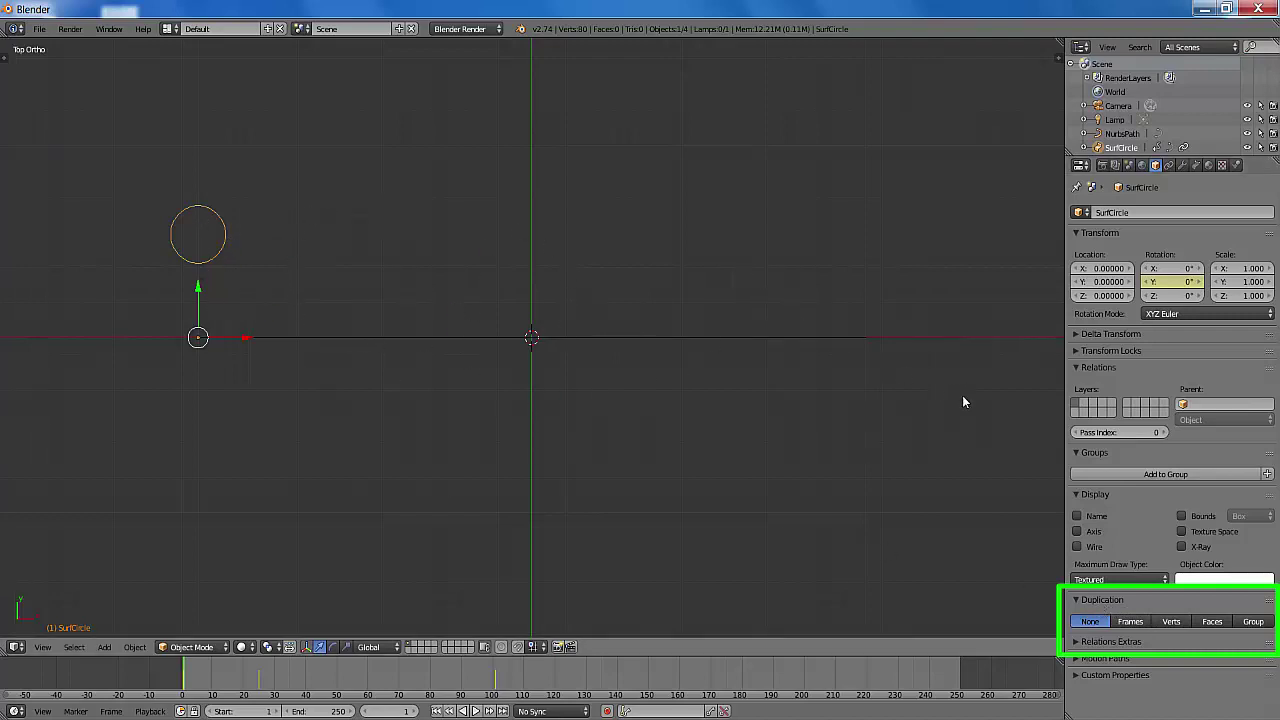
{"action": "left_click", "coordinate": [1131, 622]}
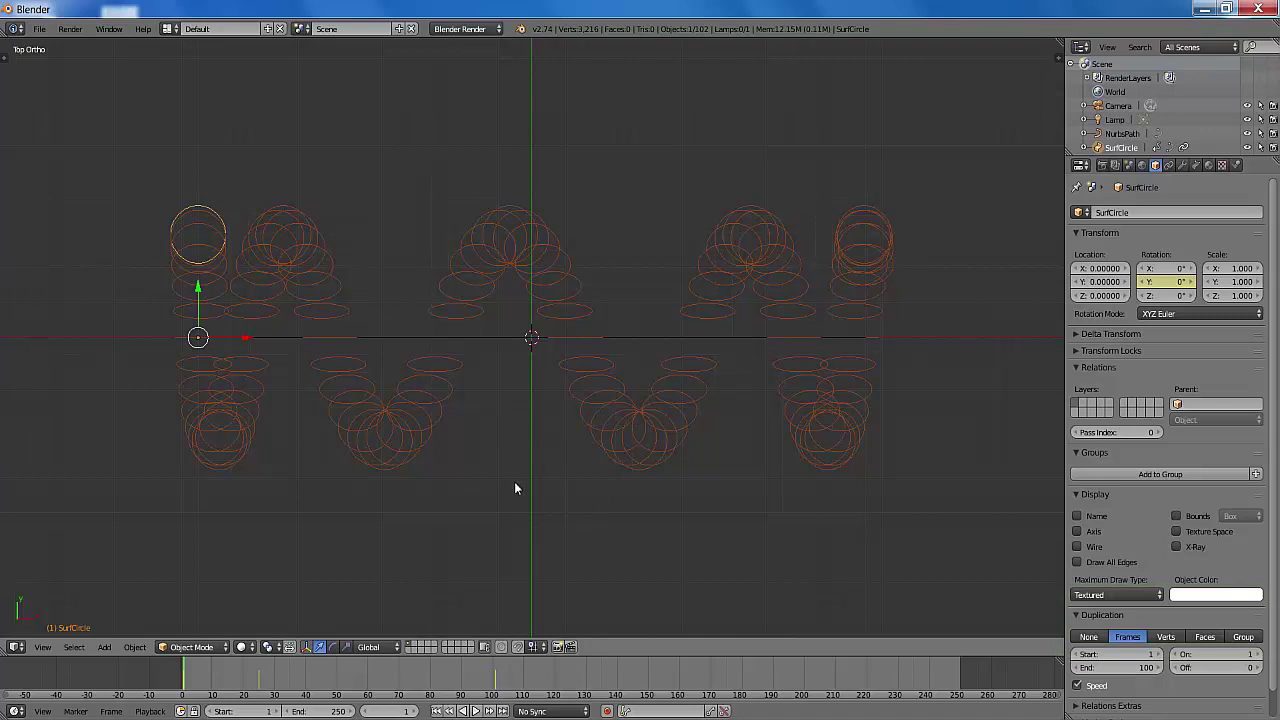
{"action": "key", "text": "ctrl+shift+a"}
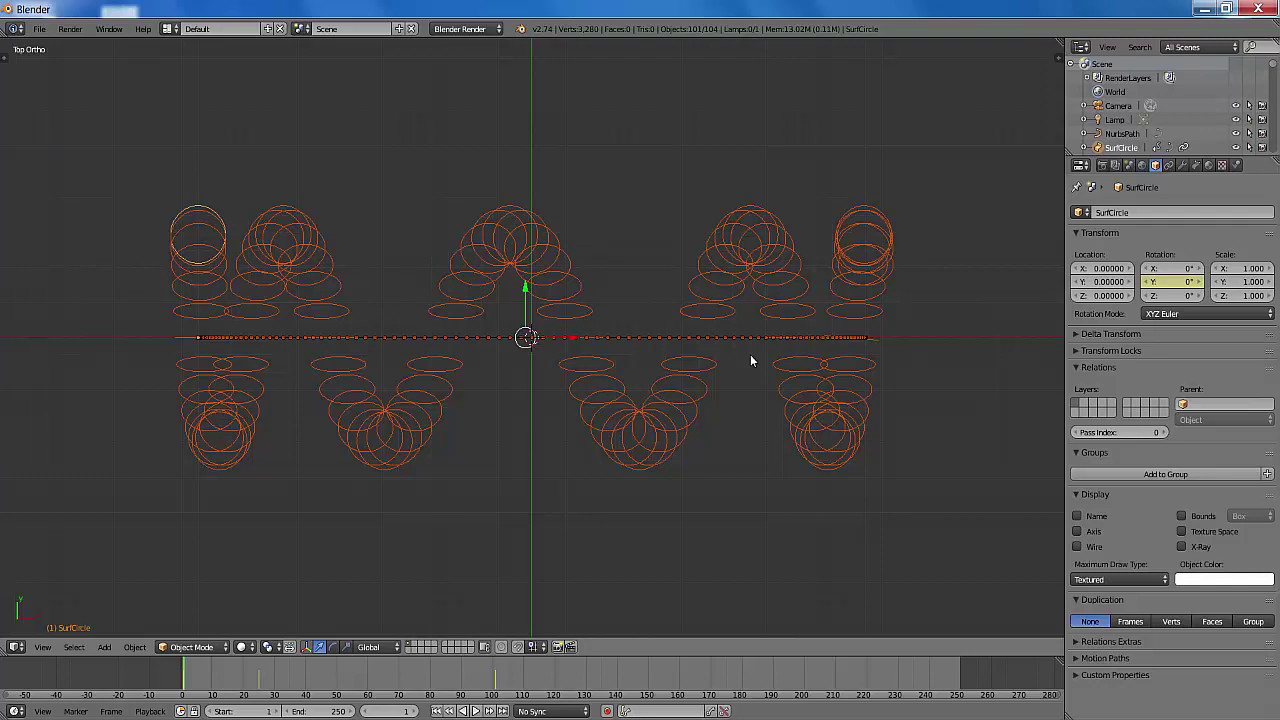
Join all the circle copies into a single SurfCircle object
{"action": "key", "text": "ctrl+j"}
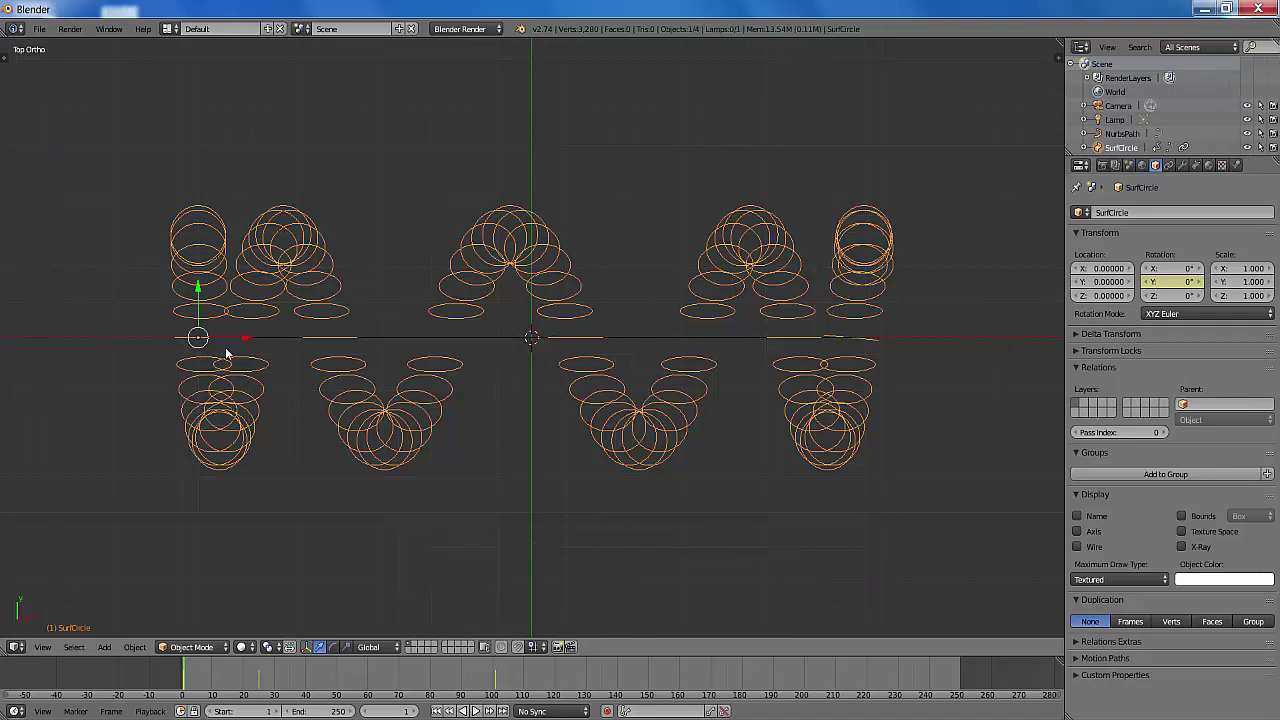
{"action": "scroll", "coordinate": [408, 378], "scroll_direction": "down", "scroll_amount": 1}
{"action": "scroll", "coordinate": [408, 380], "scroll_direction": "down", "scroll_amount": 1}
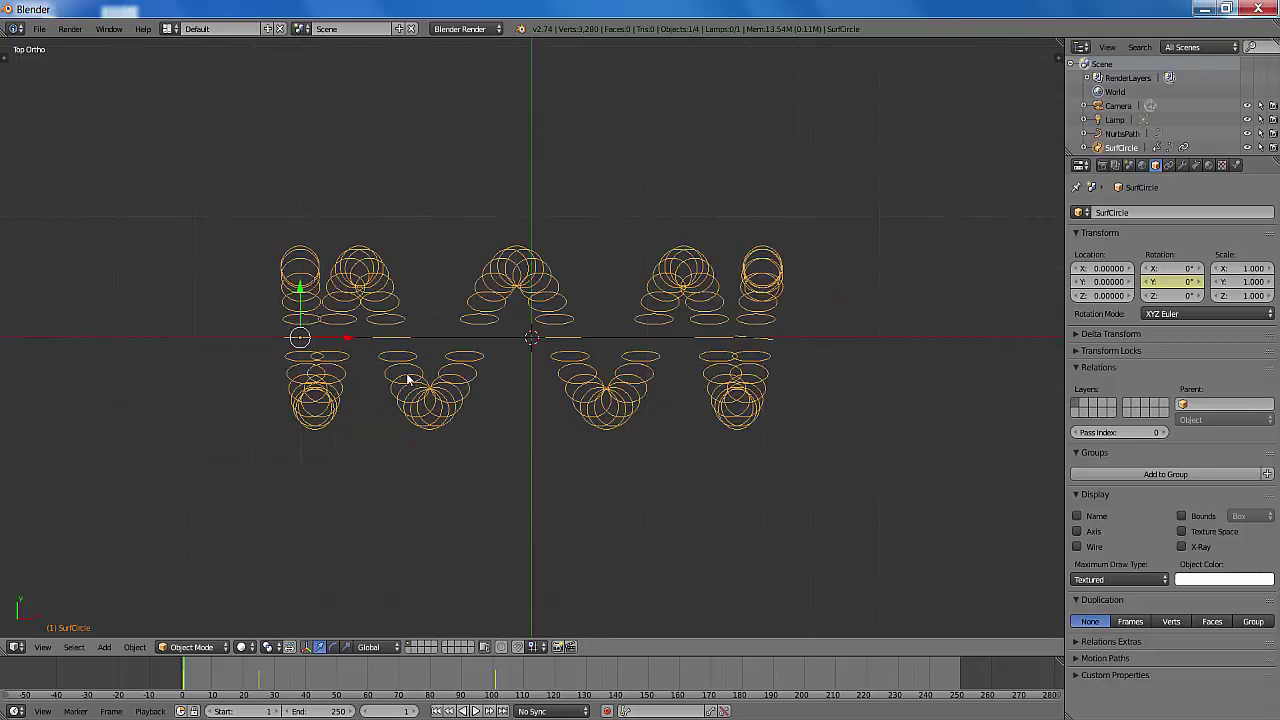
In Edit Mode, fill faces between the circles into a tube, then return to Object Mode
{"action": "left_click", "coordinate": [226, 651]}
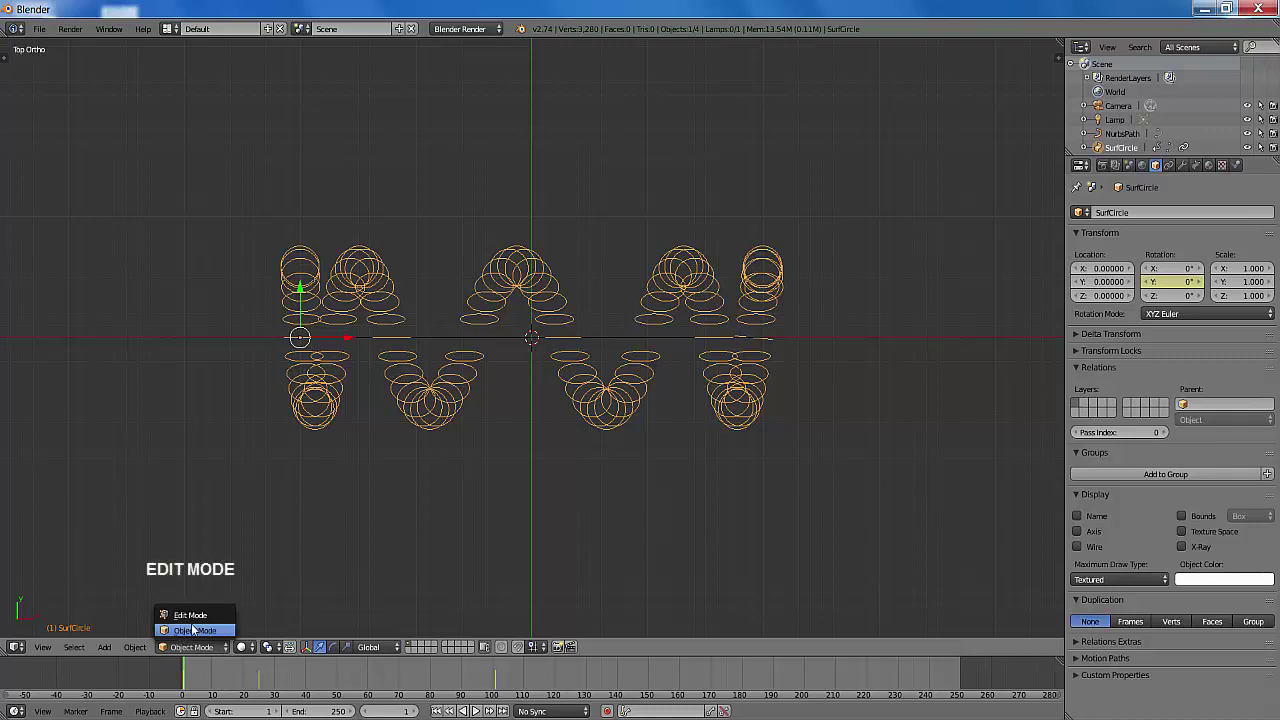
{"action": "left_click", "coordinate": [197, 613]}
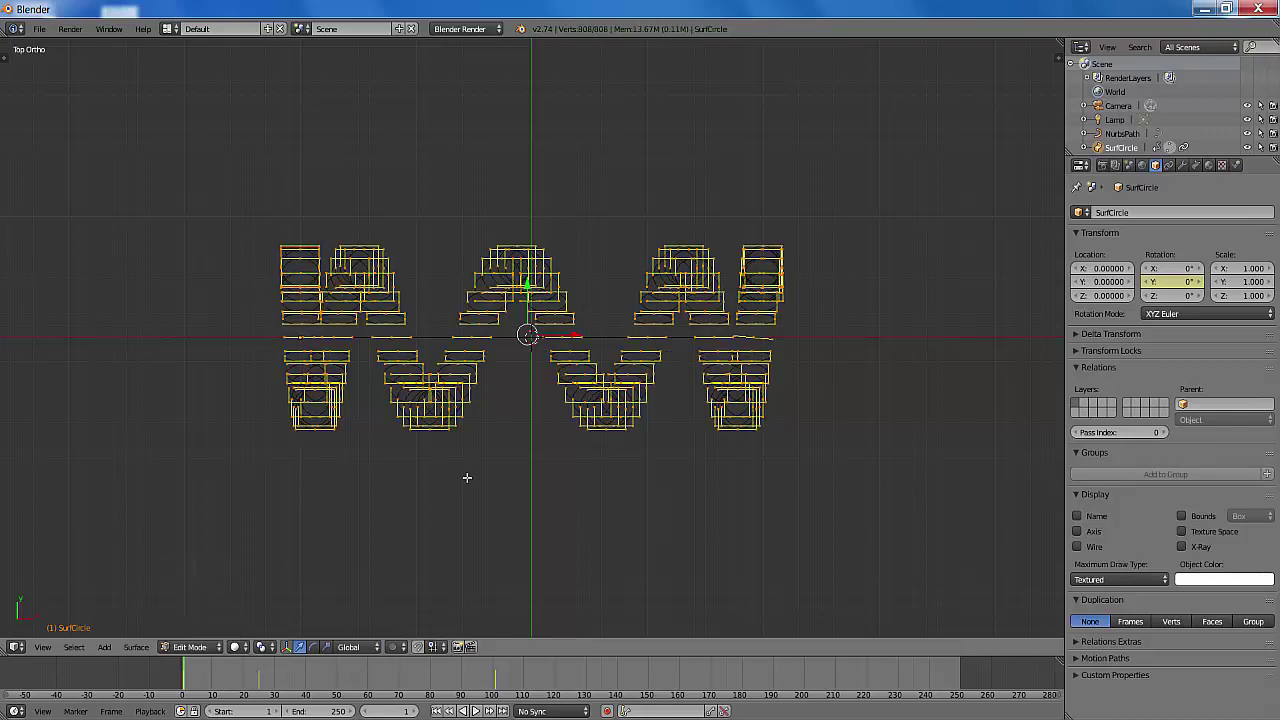
{"action": "key", "text": "f"}
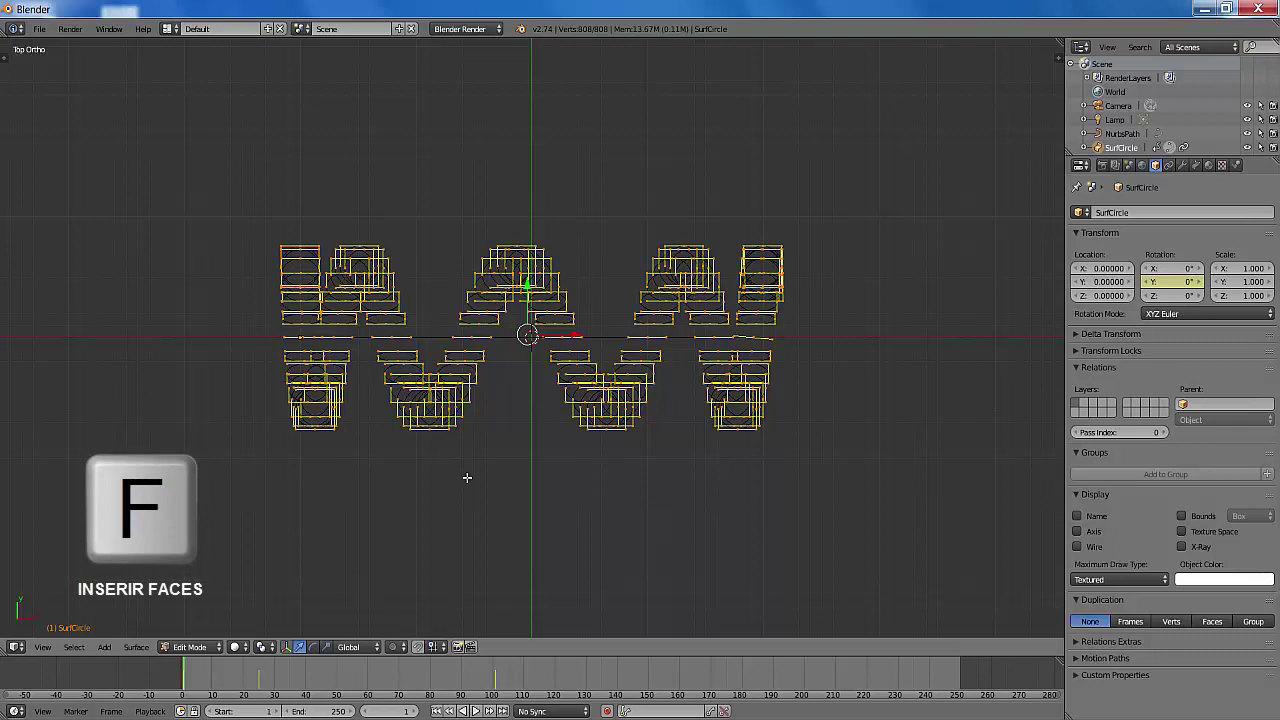
{"action": "key", "text": "f"}
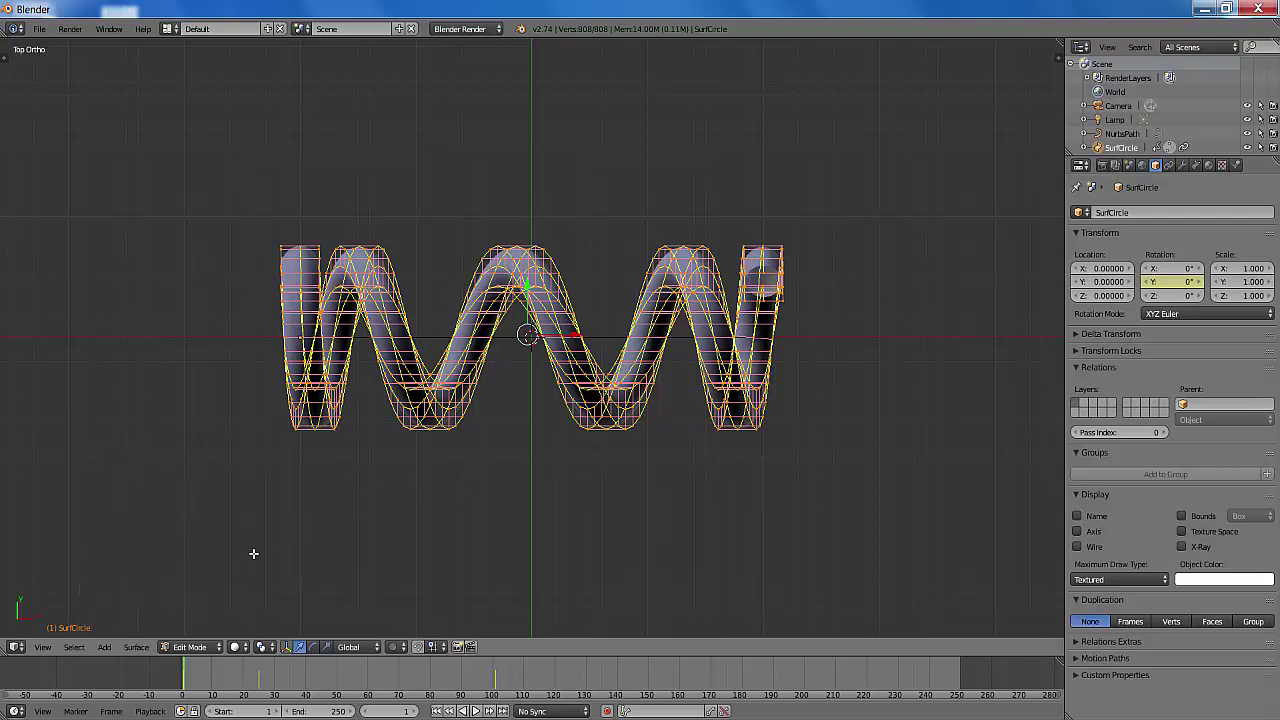
{"action": "left_click", "coordinate": [218, 647]}
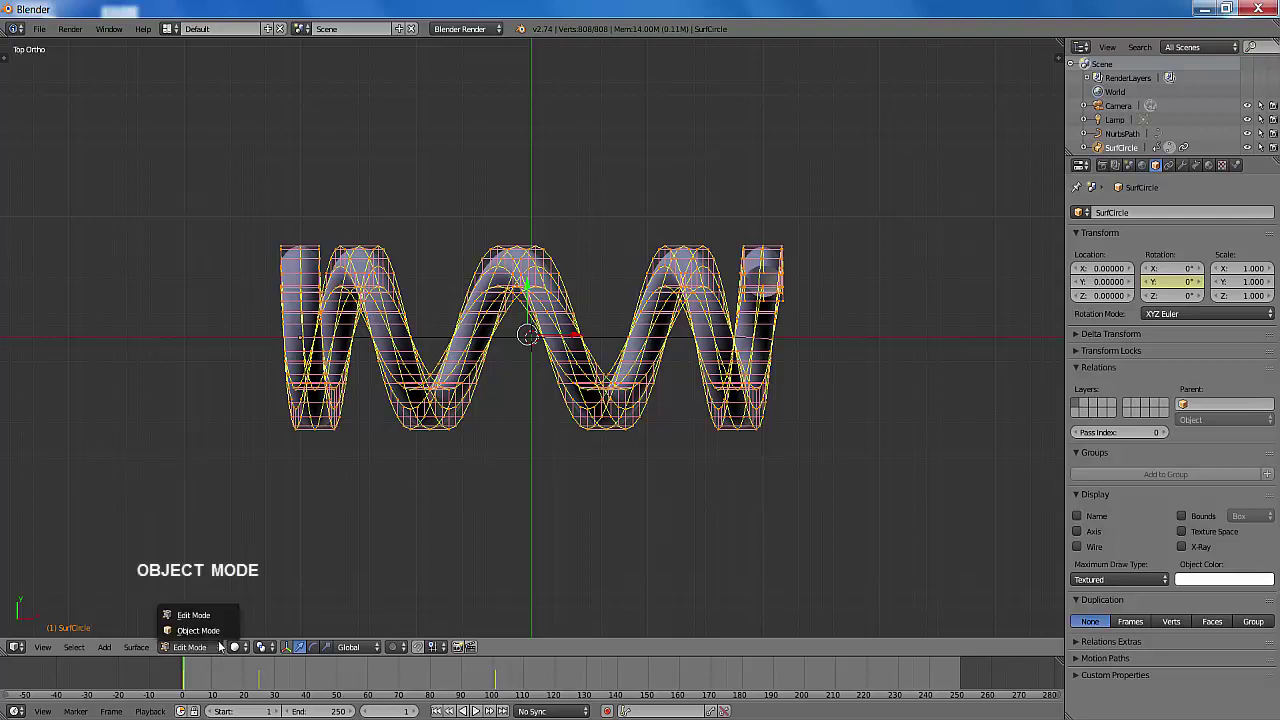
{"action": "left_click", "coordinate": [198, 630]}
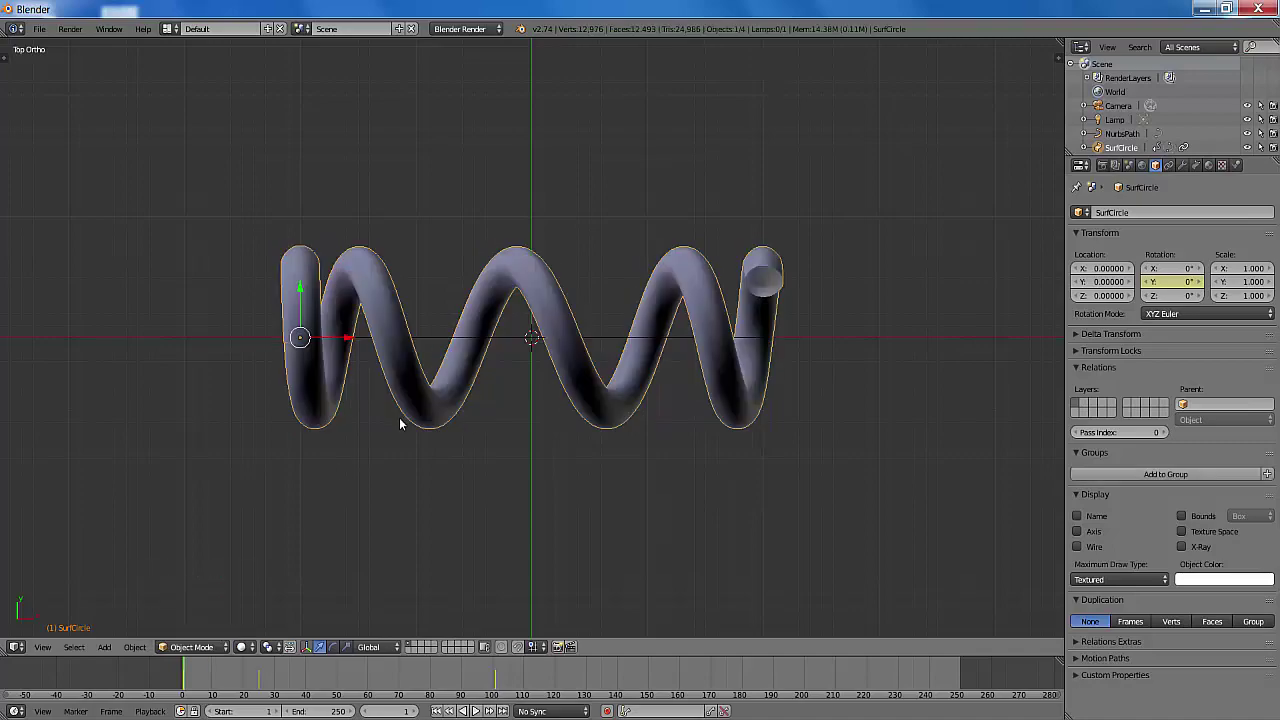
Widen the tube on X, flatten Z scale to 0.780, and set Y location to -0.14
{"action": "mouse_move", "coordinate": [400, 429]}
{"action": "middle_mouse_down"}
{"action": "mouse_move", "coordinate": [457, 449]}
{"action": "mouse_move", "coordinate": [534, 411]}
{"action": "mouse_move", "coordinate": [517, 351]}
{"action": "mouse_move", "coordinate": [431, 301]}
{"action": "mouse_move", "coordinate": [310, 300]}
{"action": "mouse_move", "coordinate": [200, 303]}
{"action": "mouse_move", "coordinate": [114, 357]}
{"action": "mouse_move", "coordinate": [263, 453]}
{"action": "mouse_move", "coordinate": [463, 409]}
{"action": "mouse_move", "coordinate": [486, 343]}
{"action": "mouse_move", "coordinate": [466, 266]}
{"action": "mouse_move", "coordinate": [572, 243]}
{"action": "mouse_move", "coordinate": [1000, 380]}
{"action": "mouse_move", "coordinate": [780, 505]}
{"action": "mouse_move", "coordinate": [694, 391]}
{"action": "mouse_move", "coordinate": [513, 341]}
{"action": "mouse_move", "coordinate": [394, 286]}
{"action": "mouse_move", "coordinate": [425, 262]}
{"action": "middle_mouse_up"}
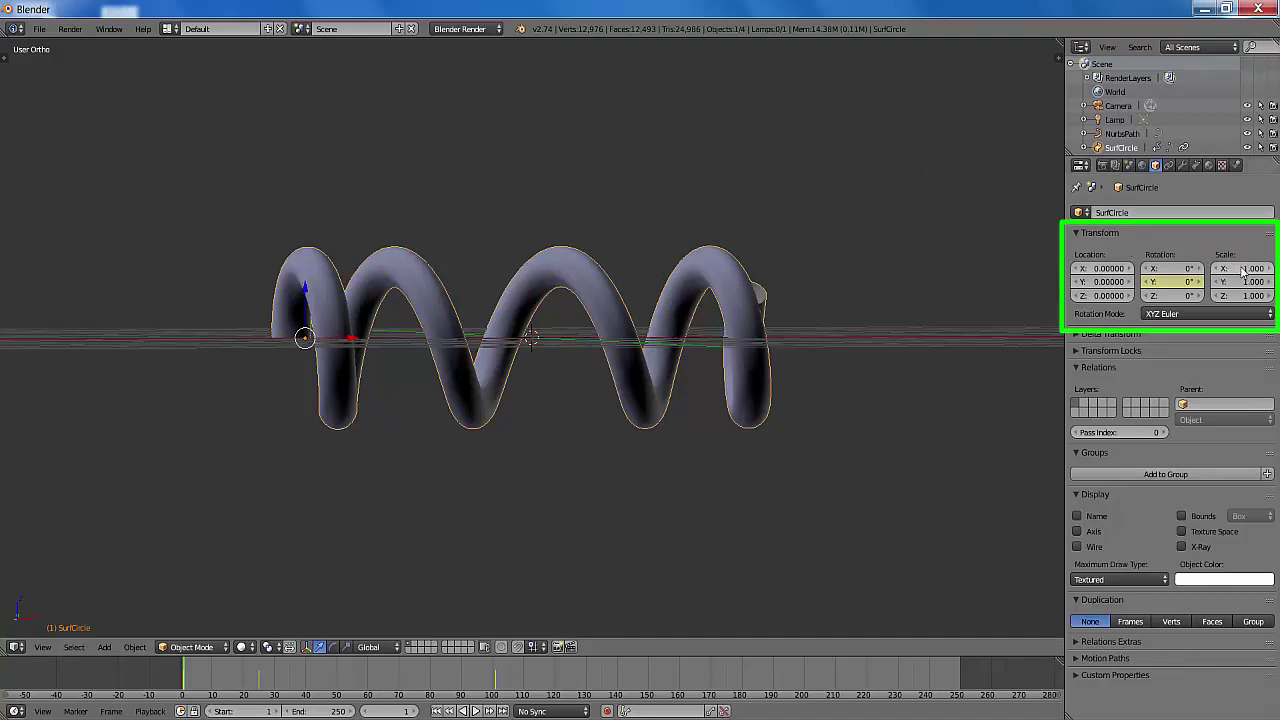
{"action": "mouse_move", "coordinate": [1245, 272]}
{"action": "left_mouse_down"}
{"action": "mouse_move", "coordinate": [1275, 272]}
{"action": "mouse_move", "coordinate": [1240, 272]}
{"action": "mouse_move", "coordinate": [1236, 296]}
{"action": "mouse_move", "coordinate": [1200, 296]}
{"action": "left_mouse_up"}
{"action": "left_click_drag", "start_coordinate": [1105, 282], "coordinate": [1085, 282]}
{"action": "mouse_move", "coordinate": [1175, 268]}
{"action": "left_mouse_down"}
{"action": "mouse_move", "coordinate": [1220, 268]}
{"action": "mouse_move", "coordinate": [1190, 268]}
{"action": "mouse_move", "coordinate": [1205, 268]}
{"action": "left_mouse_up"}
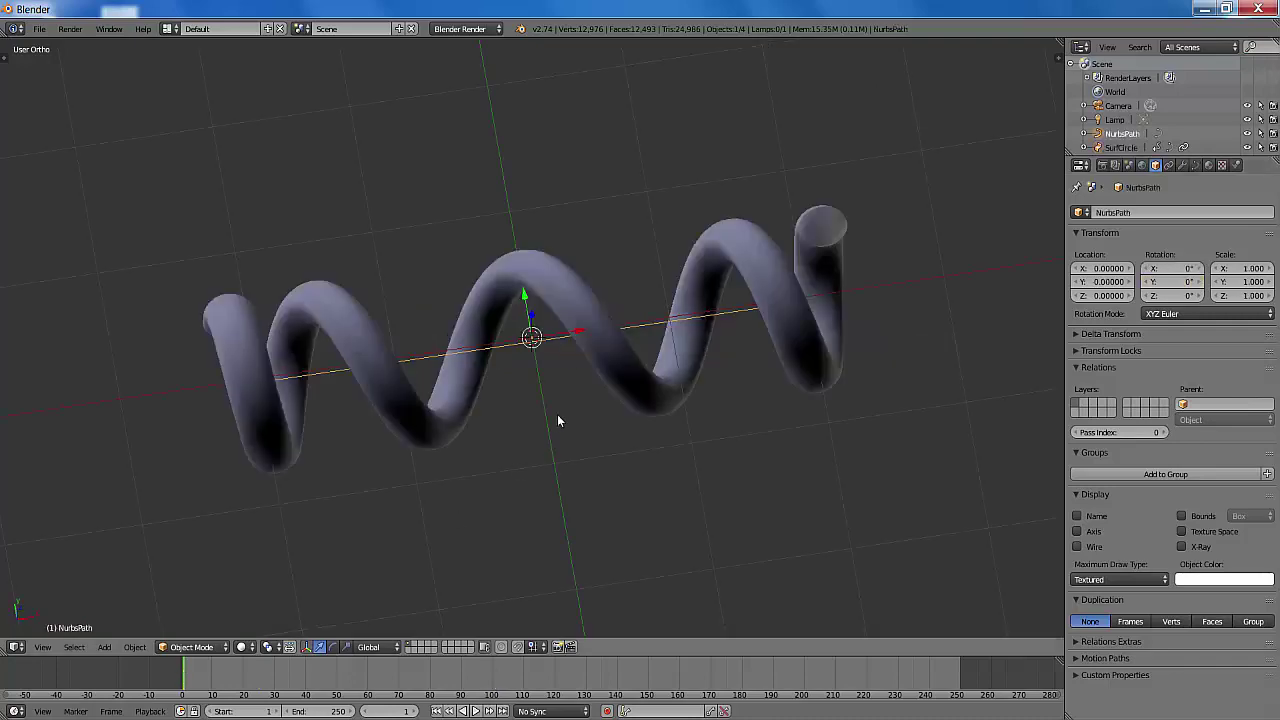
{"action": "mouse_move", "coordinate": [558, 418]}
{"action": "middle_mouse_down"}
{"action": "mouse_move", "coordinate": [547, 286]}
{"action": "mouse_move", "coordinate": [684, 284]}
{"action": "mouse_move", "coordinate": [803, 325]}
{"action": "mouse_move", "coordinate": [760, 334]}
{"action": "mouse_move", "coordinate": [648, 320]}
{"action": "mouse_move", "coordinate": [503, 400]}
{"action": "middle_mouse_up"}
Select the SurfCircle spring and convert it to a mesh with Alt+C
{"action": "right_click", "coordinate": [503, 400]}
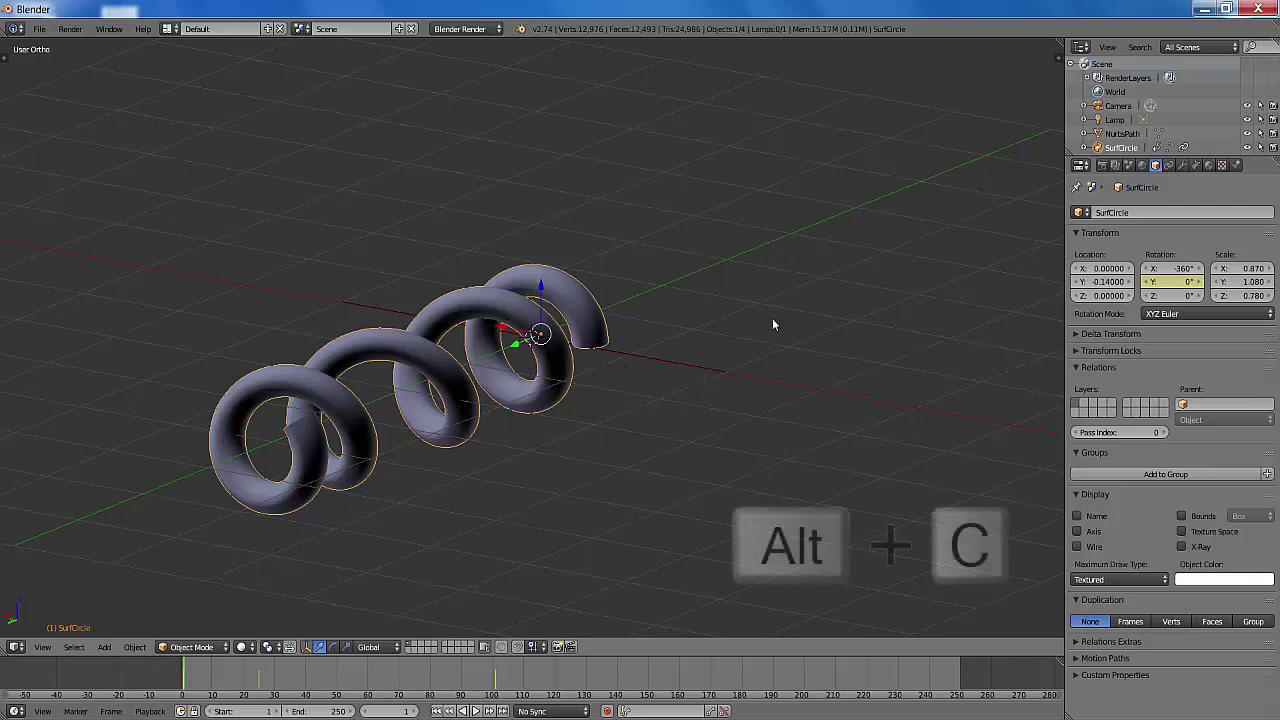
{"action": "key", "text": "alt+c"}
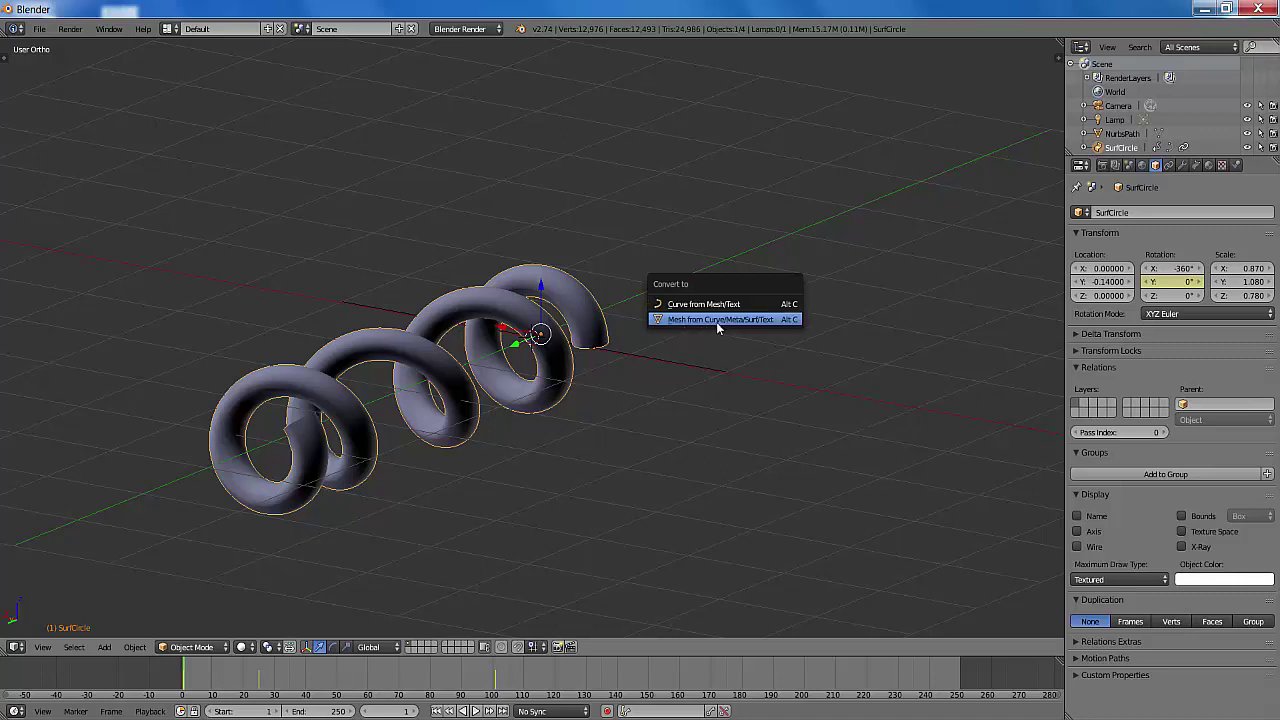
{"action": "left_click", "coordinate": [716, 320]}
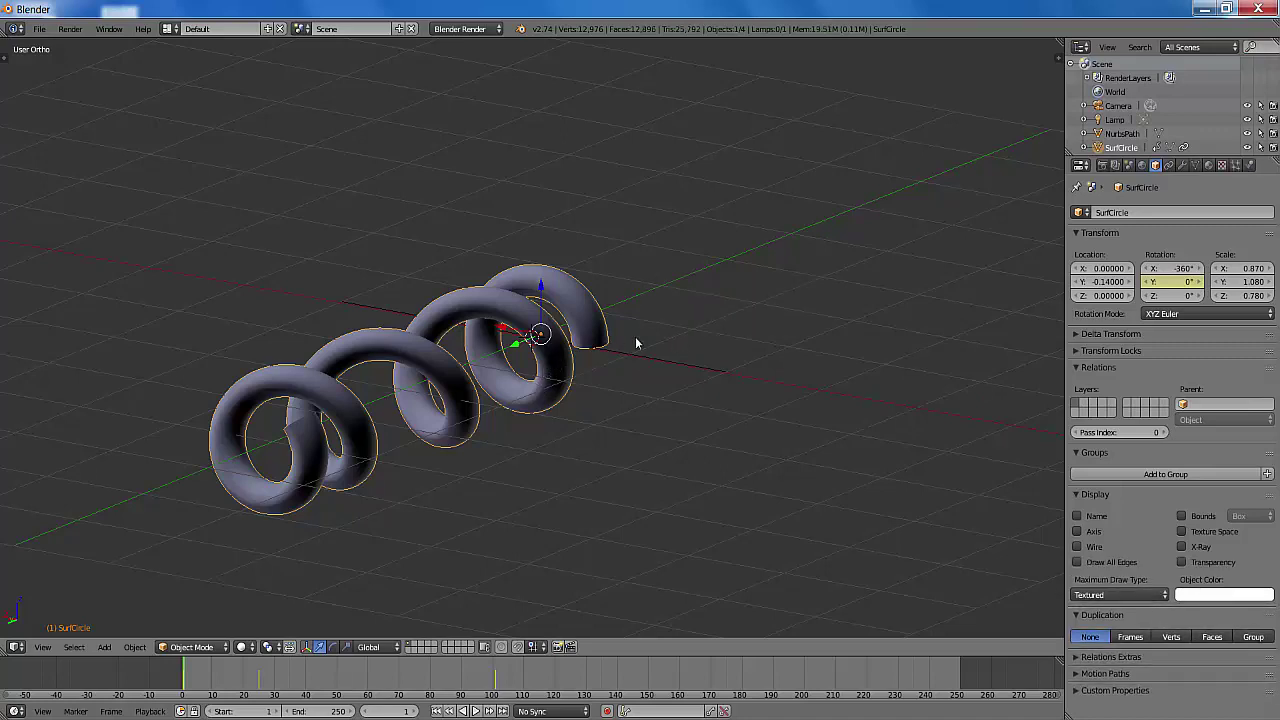
{"action": "key", "text": "s"}
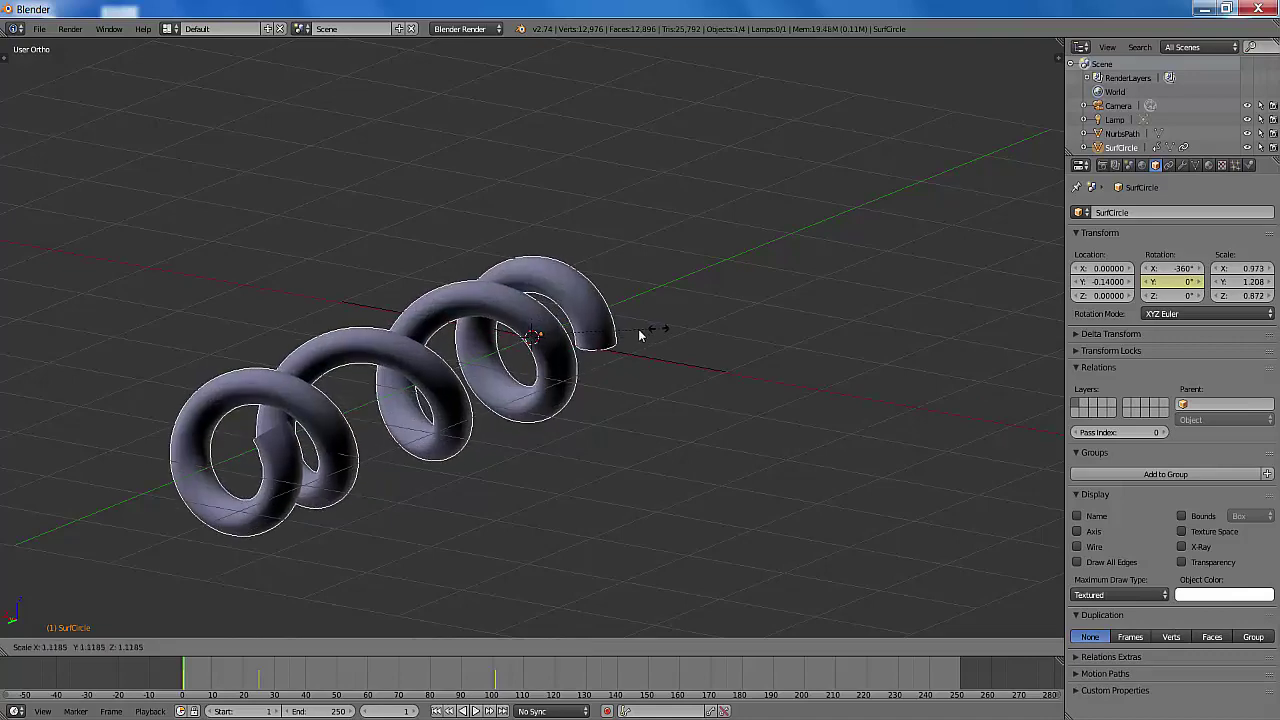
{"action": "right_click", "coordinate": [638, 334]}
{"action": "key", "text": "r"}
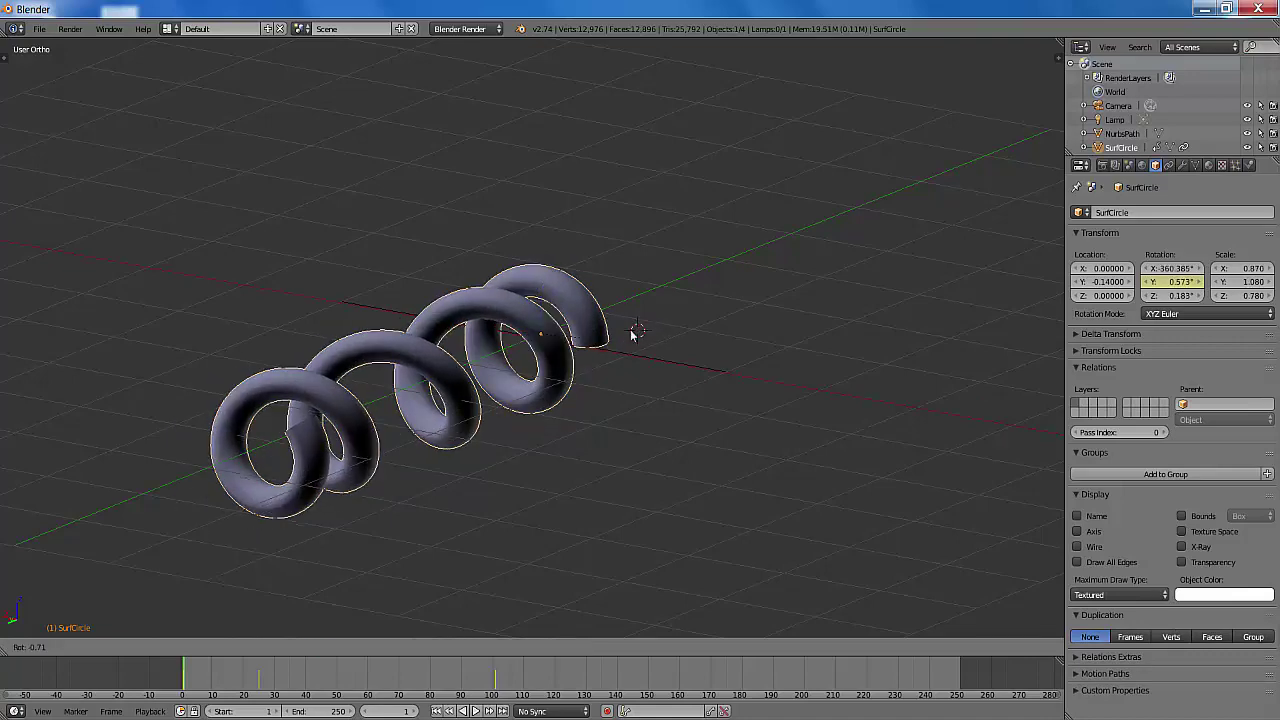
{"action": "right_click", "coordinate": [493, 306]}
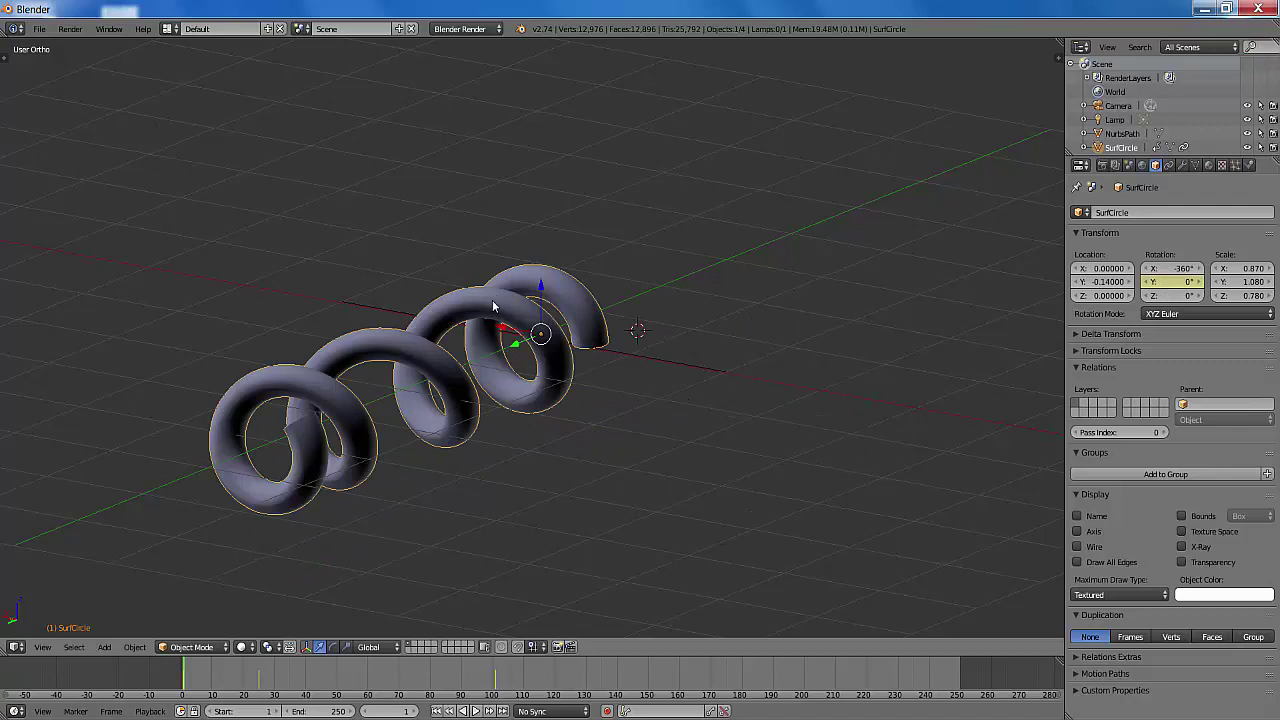
{"action": "left_click", "coordinate": [176, 647]}
{"action": "left_click", "coordinate": [183, 616]}
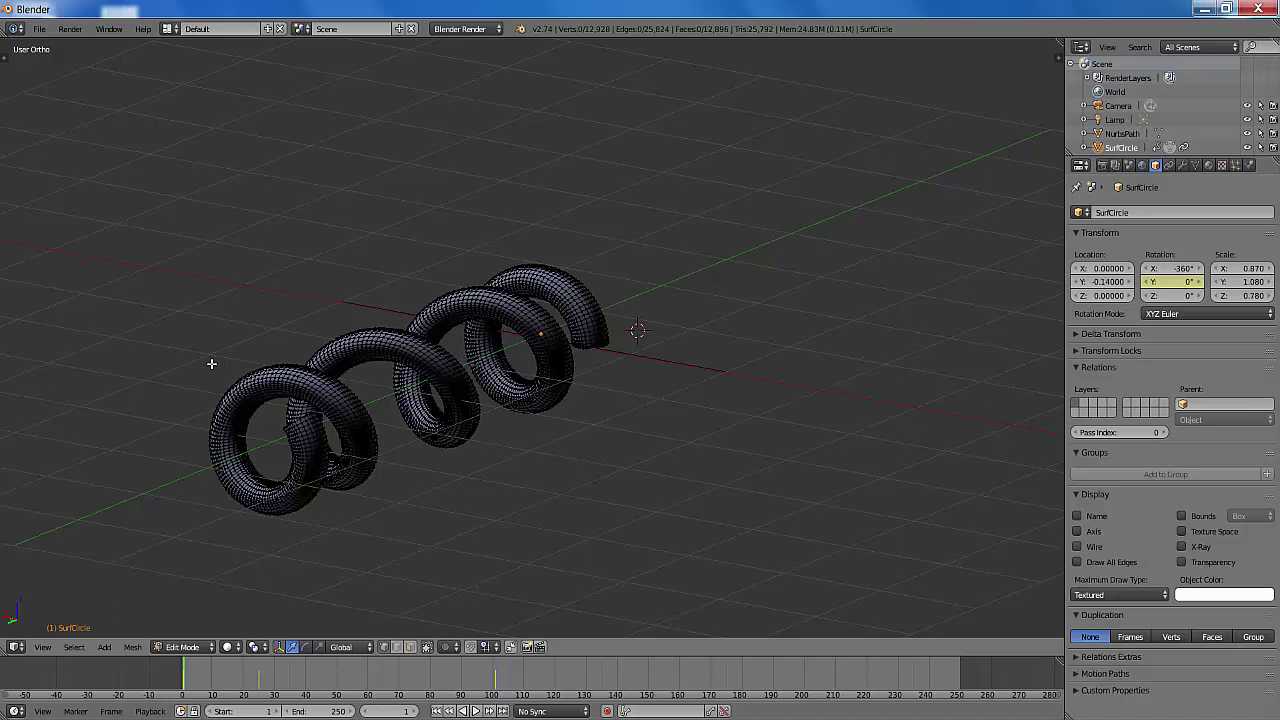
{"action": "left_click_drag", "start_coordinate": [211, 363], "coordinate": [294, 424]}
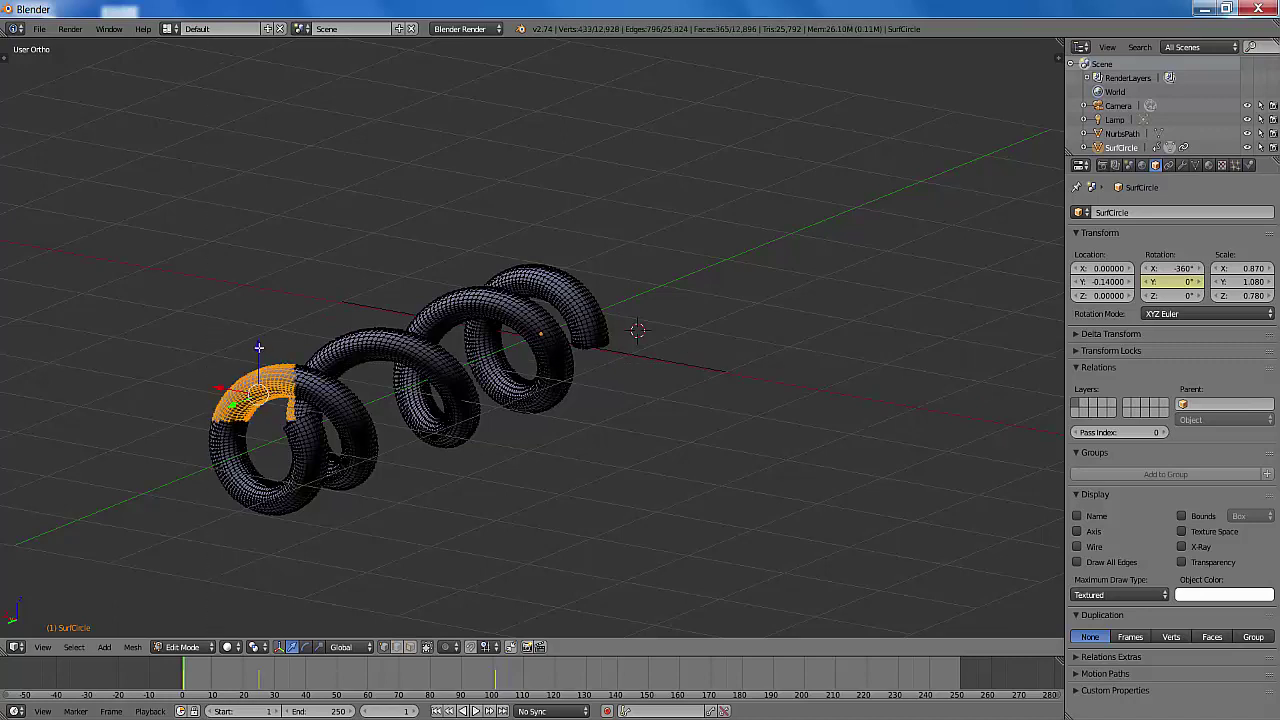
{"action": "left_click_drag", "start_coordinate": [259, 347], "coordinate": [259, 349]}
{"action": "key", "text": "ctrl+z"}
{"action": "left_click", "coordinate": [180, 647]}
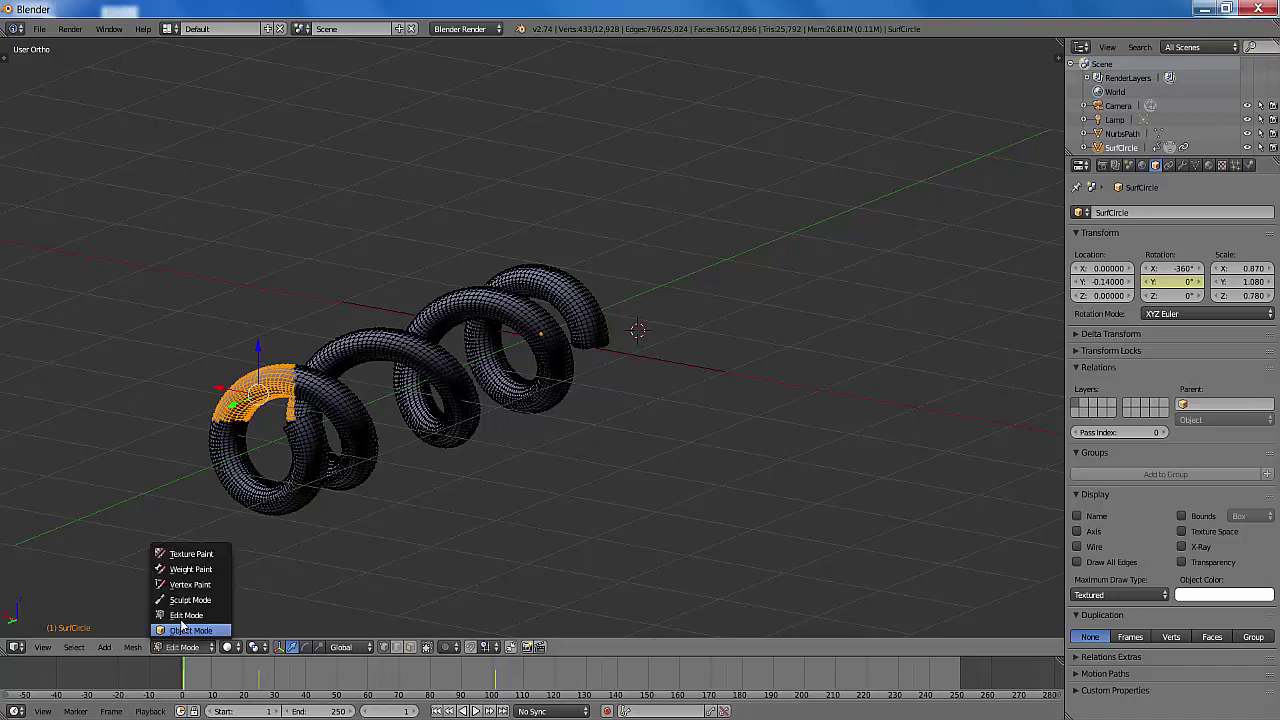
{"action": "left_click", "coordinate": [190, 619]}
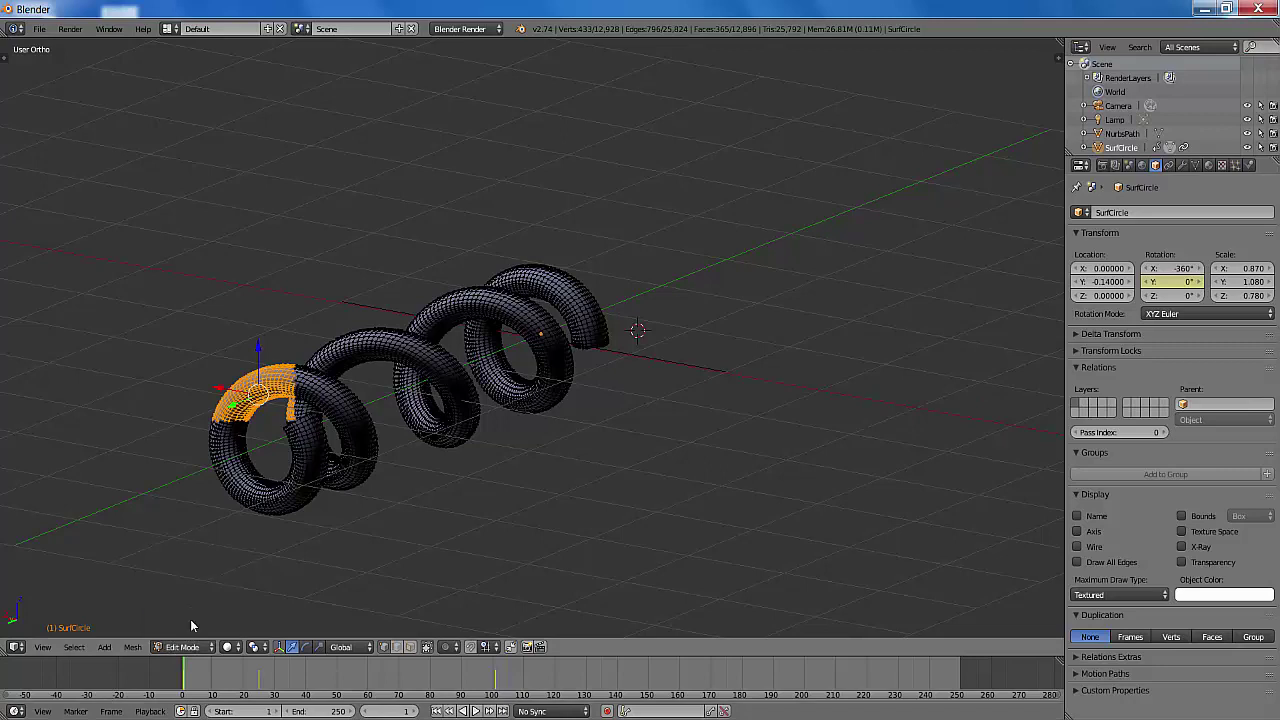
{"action": "left_click", "coordinate": [190, 647]}
{"action": "left_click", "coordinate": [185, 626]}
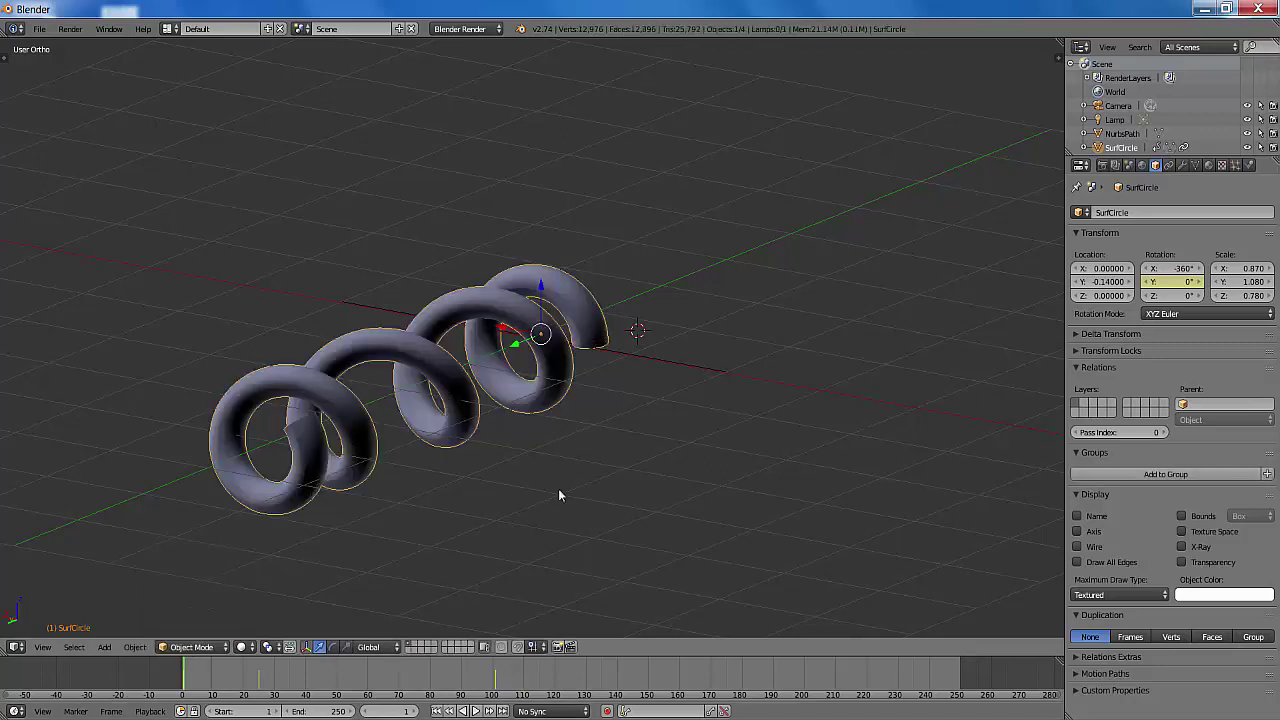